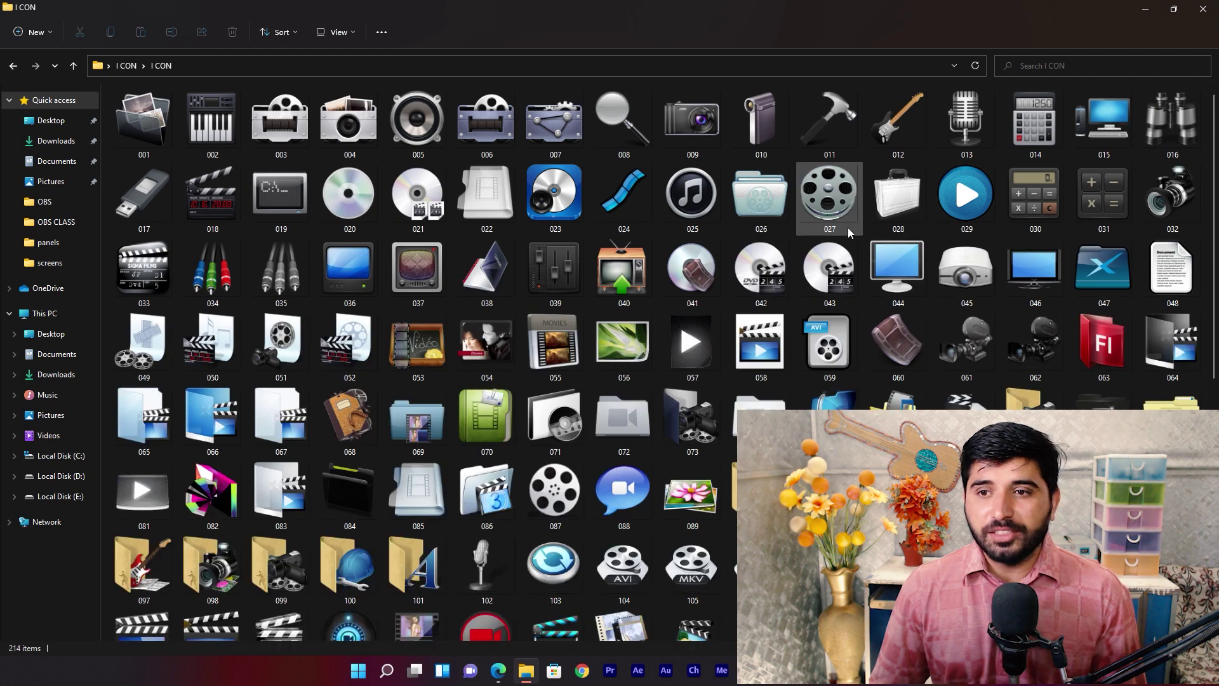
Step: Look through the icon collection in the I CON folder and close the folder window
scroll(871, 241, down, 5)
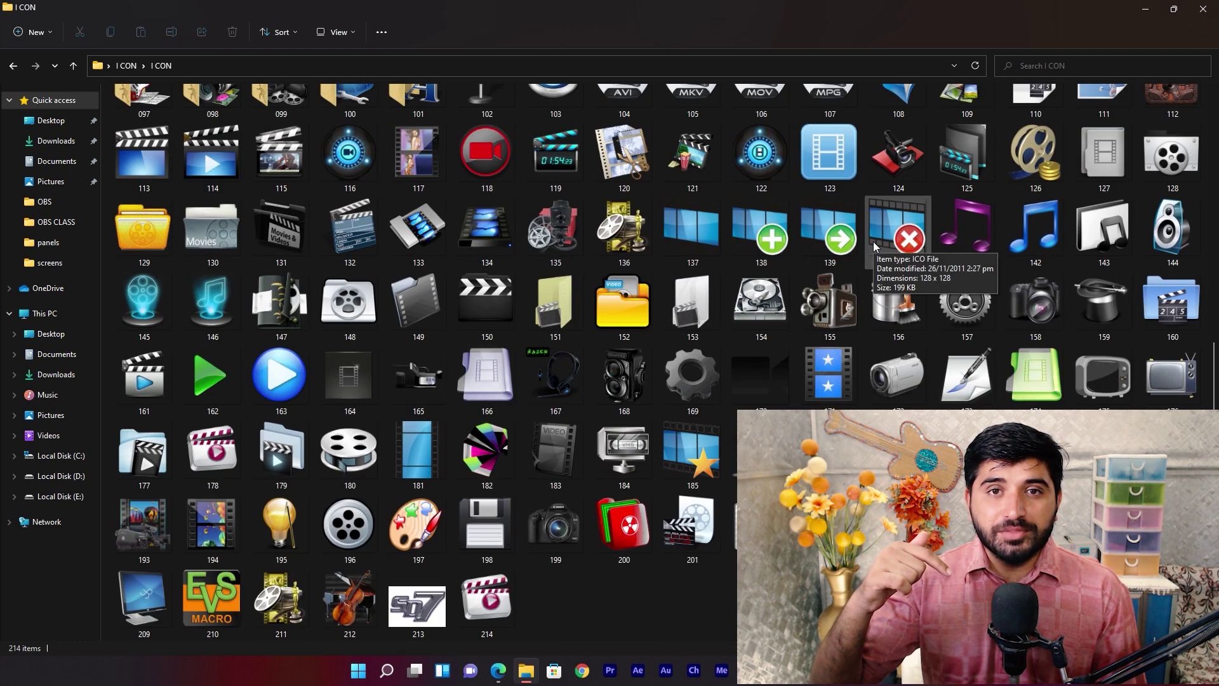
scroll(873, 241, up, 6)
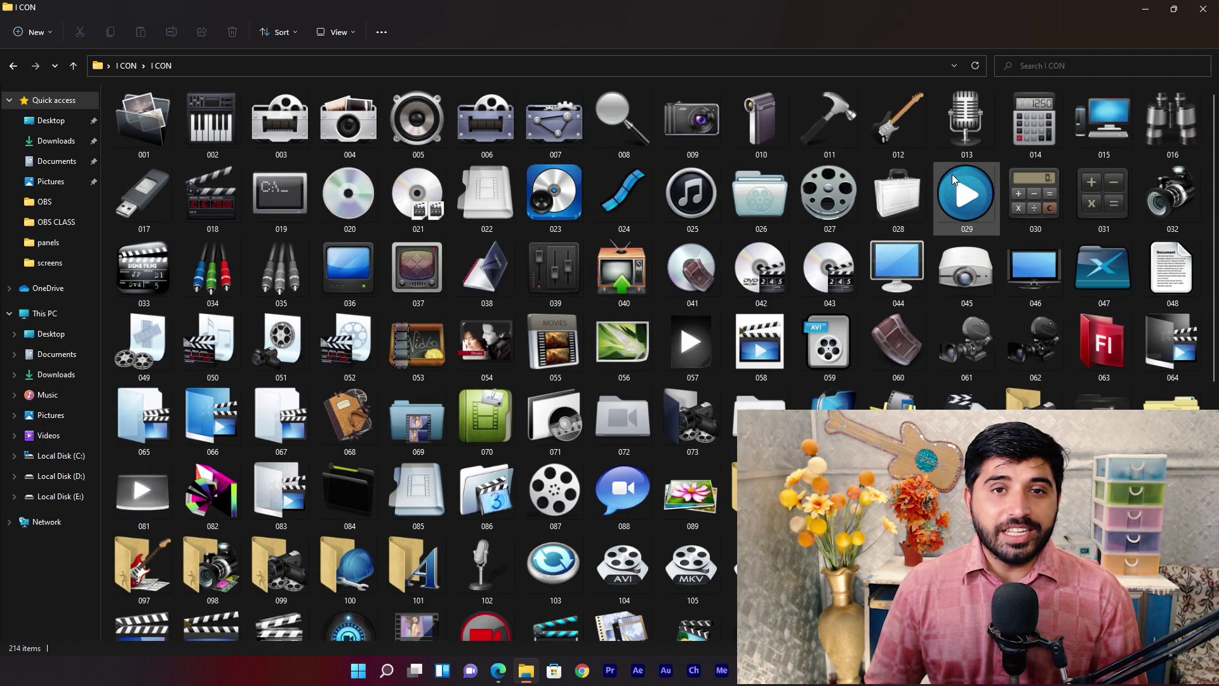
mouse_move(952, 180)
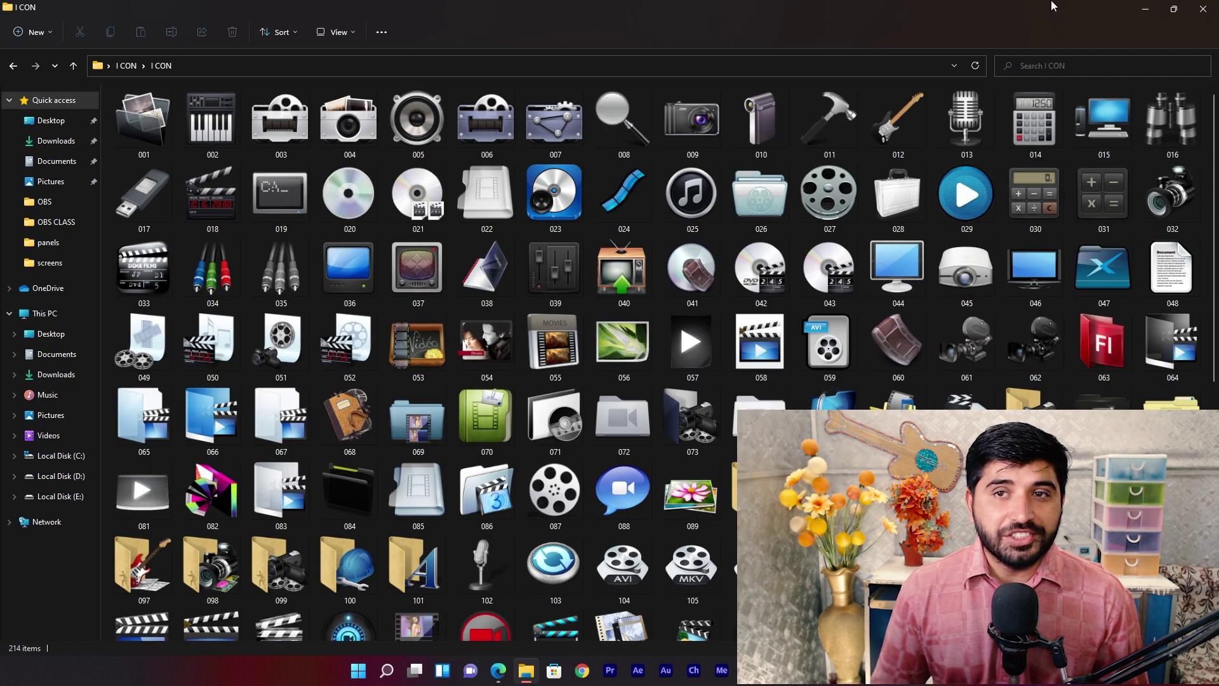
click(1201, 17)
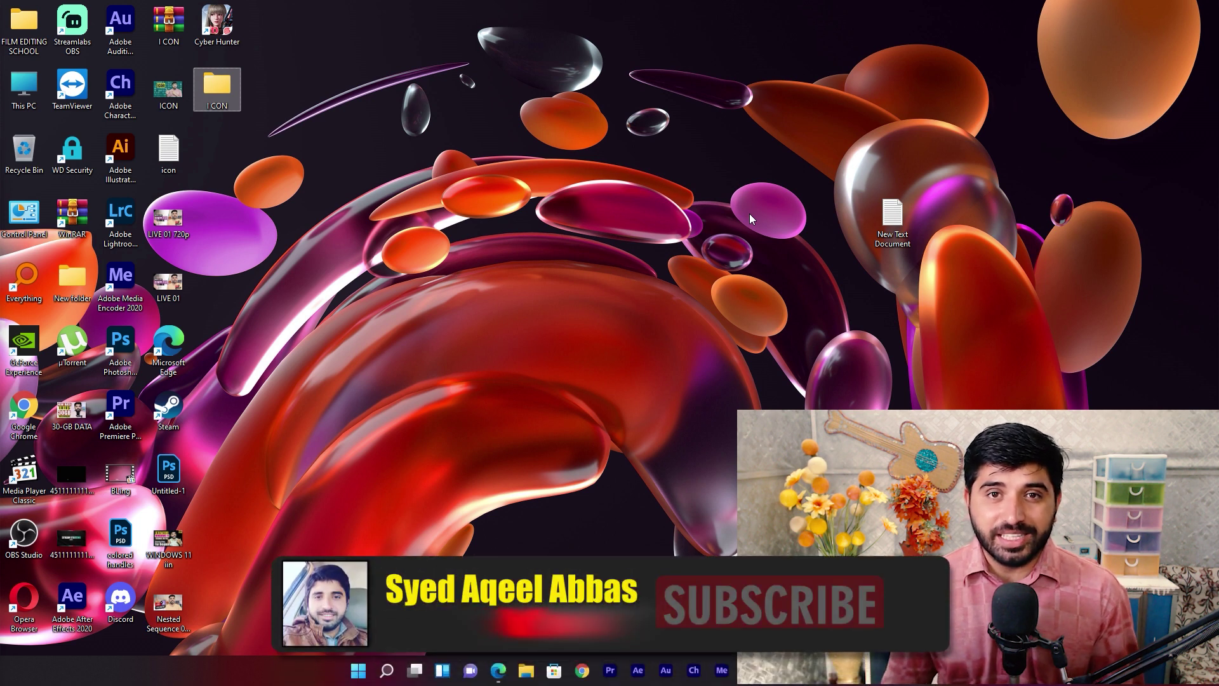
click(122, 219)
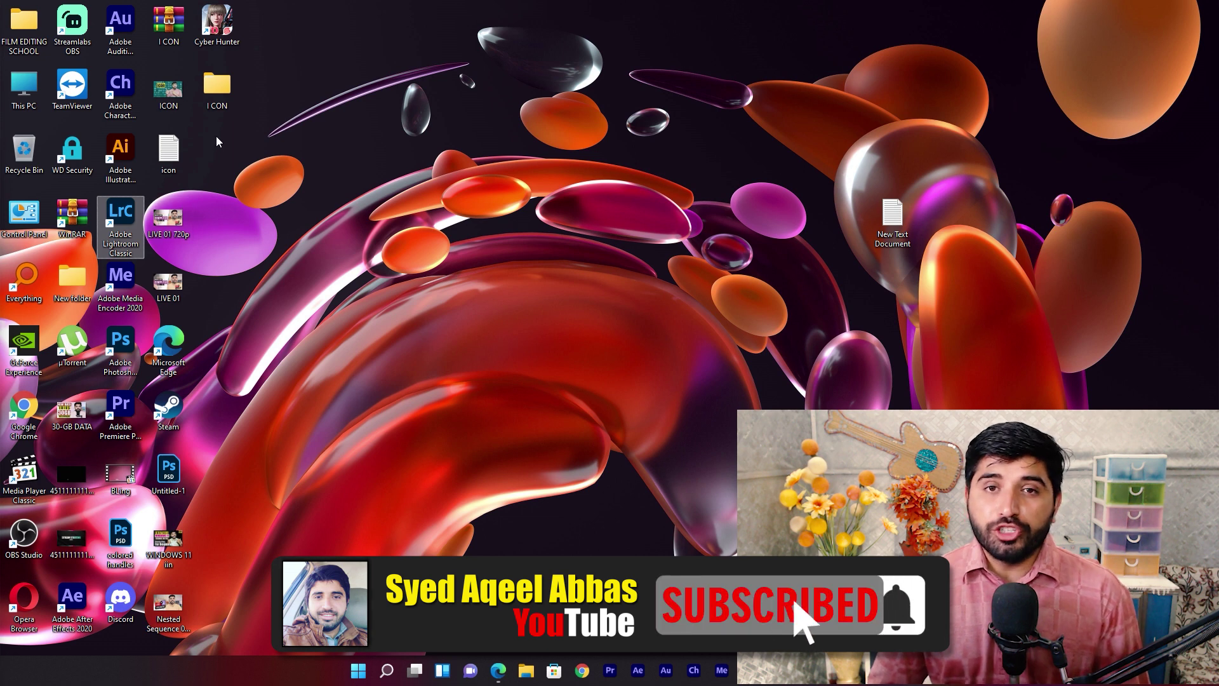
Step: Search Windows for "paint", launch Paint and reposition its window on the desktop
click(386, 670)
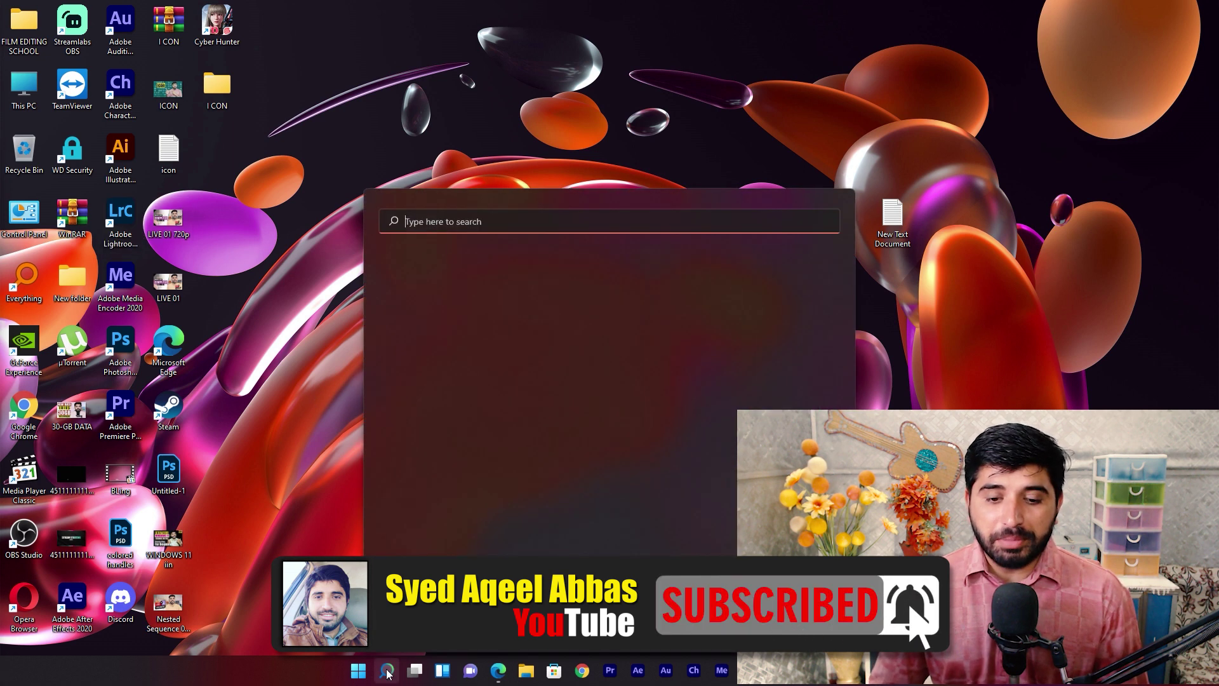
text(paint)
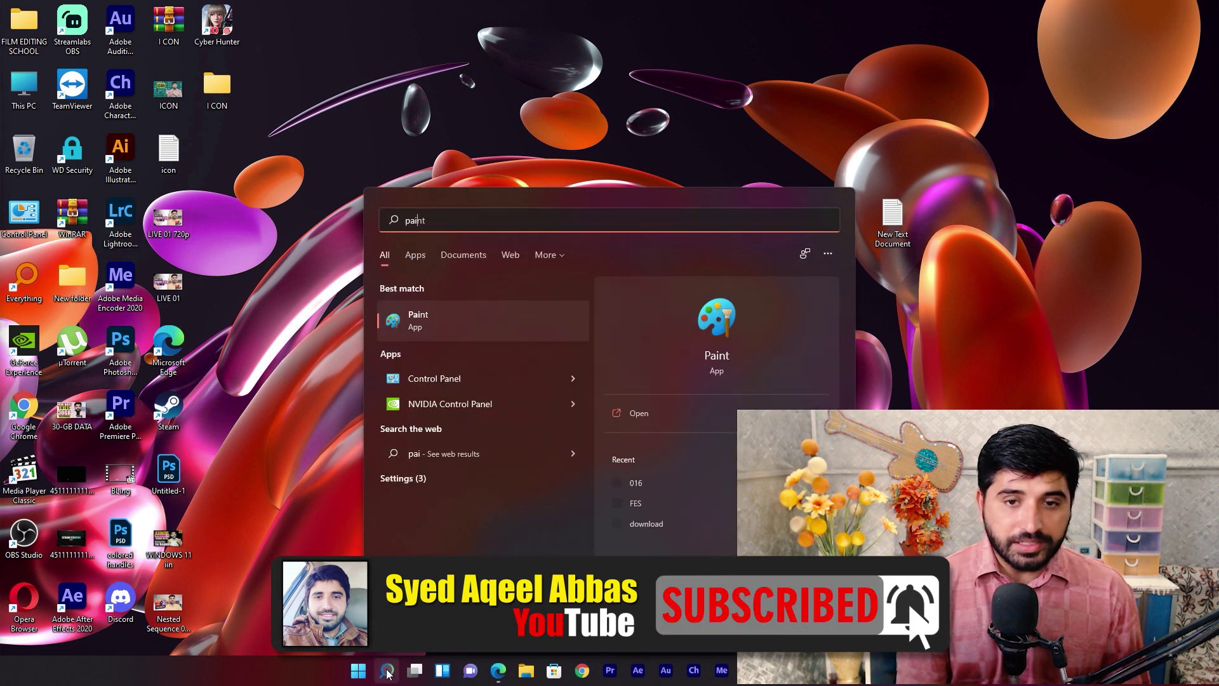
click(439, 330)
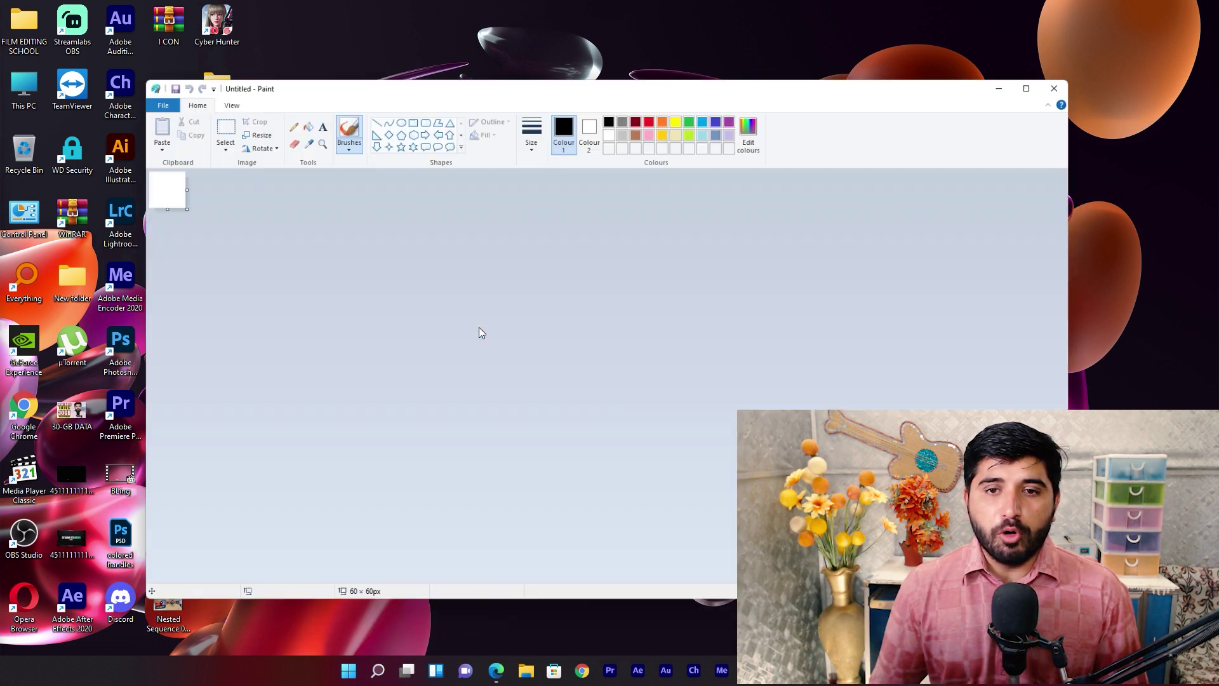
drag(427, 73, 557, 76)
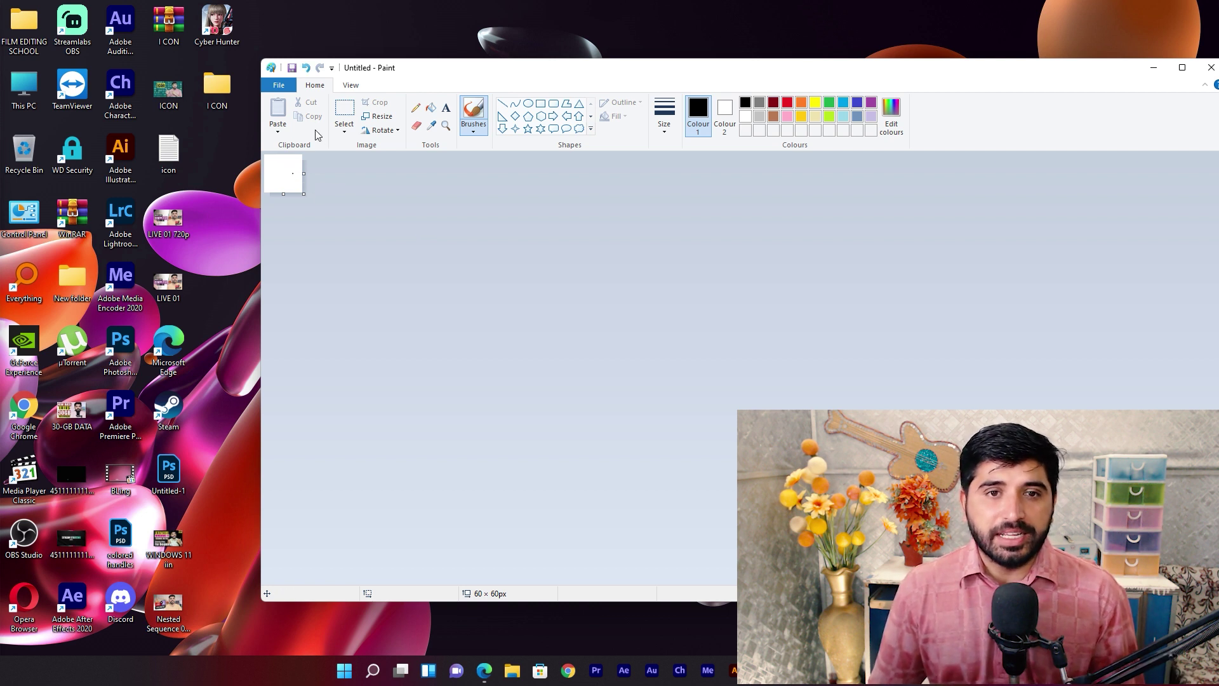
Step: Open the 30-GB DATA picture from the Desktop in Paint, discarding the changes to the untitled drawing
click(279, 85)
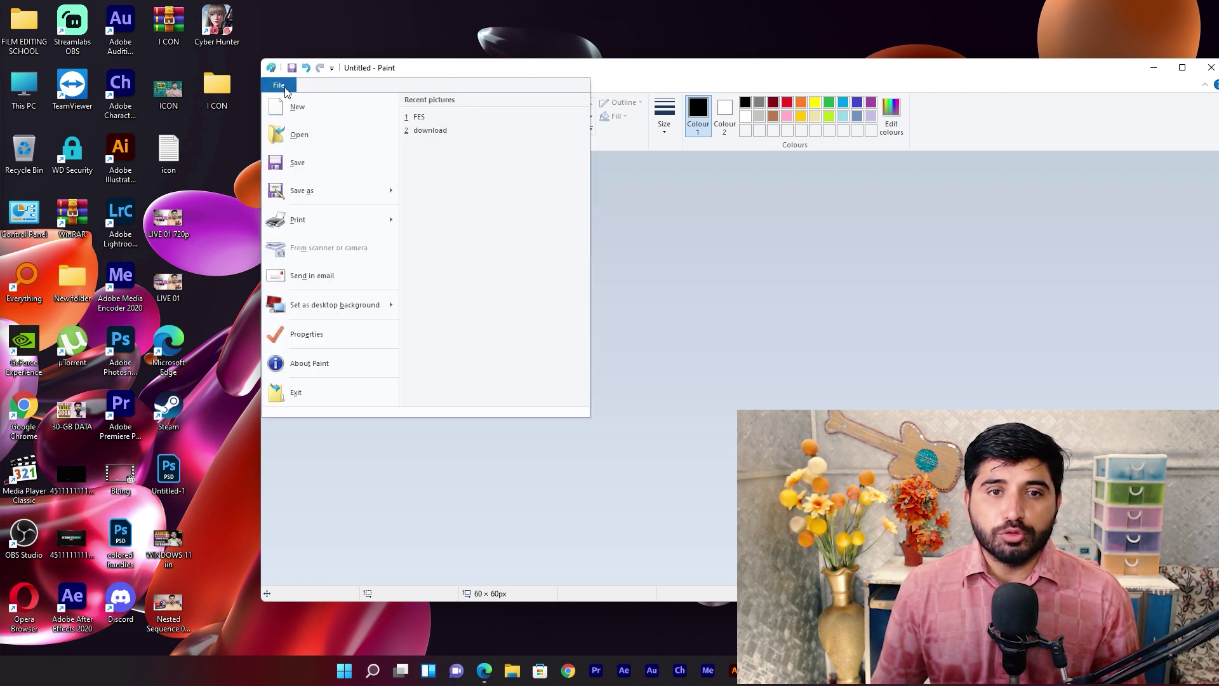
click(311, 134)
scroll(571, 273, up, 3)
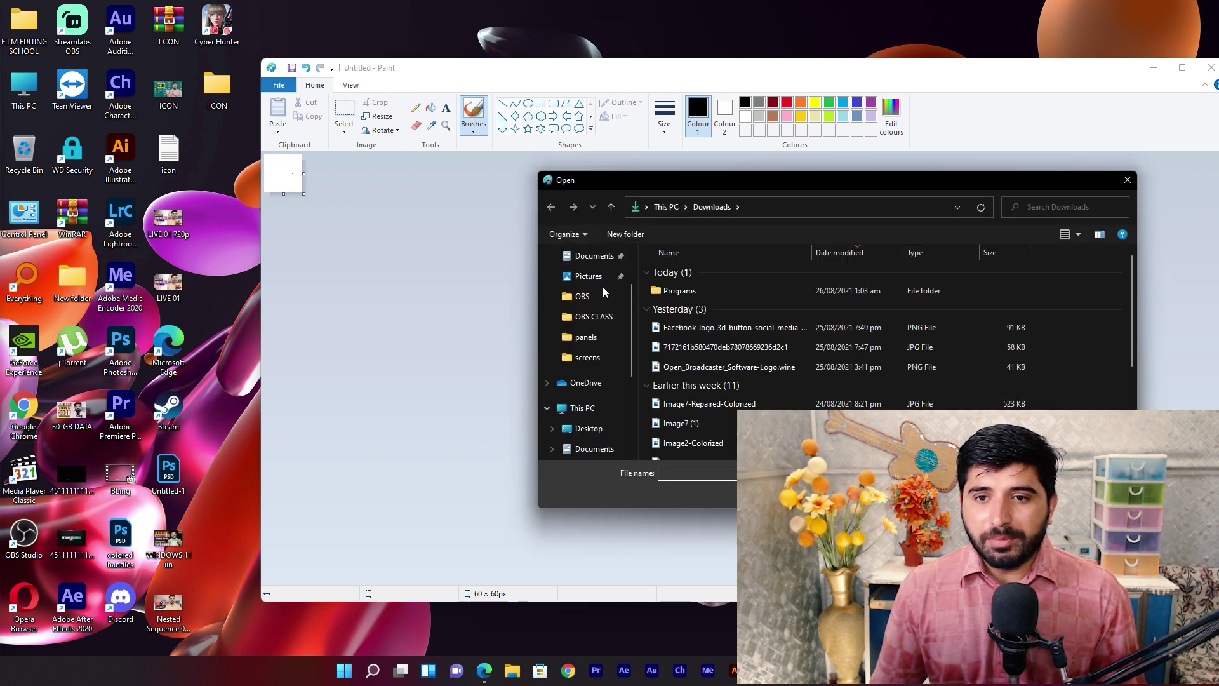
click(599, 287)
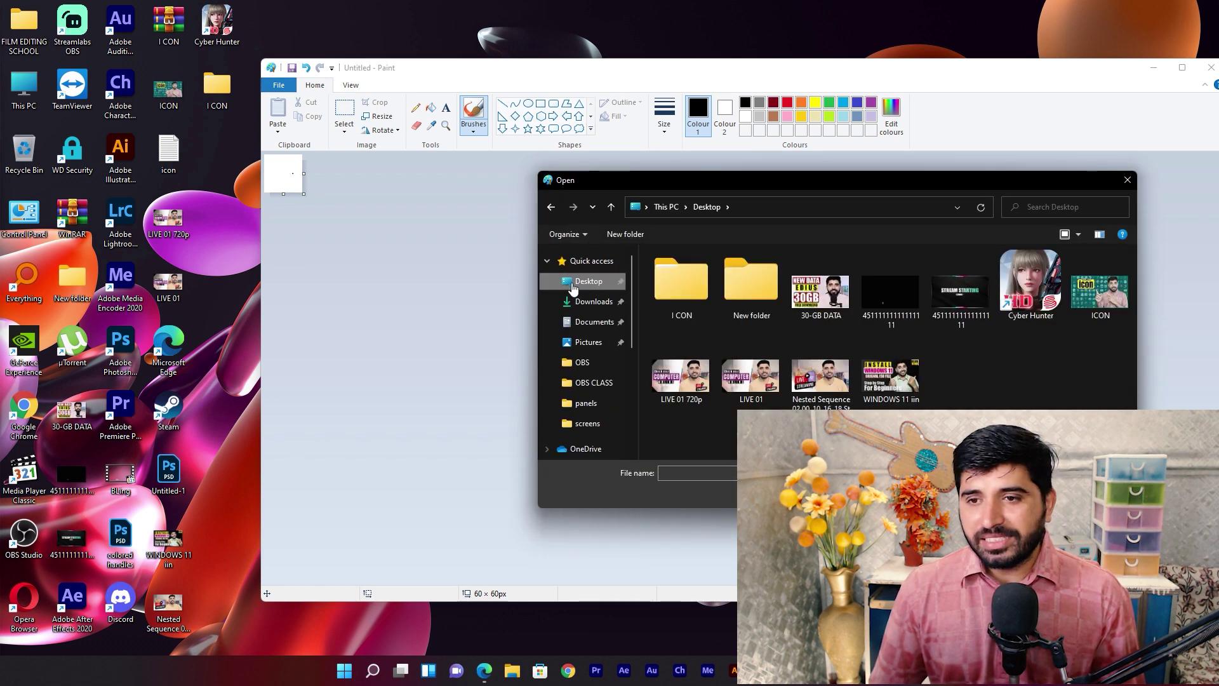
click(825, 296)
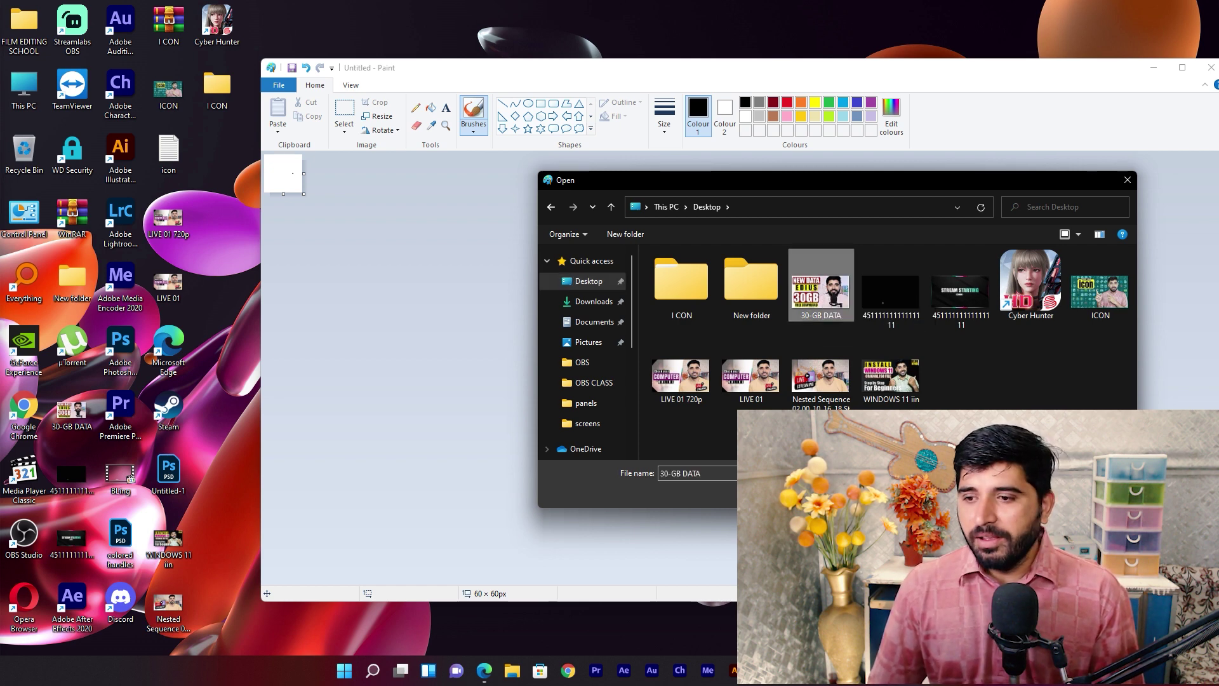
key(Return)
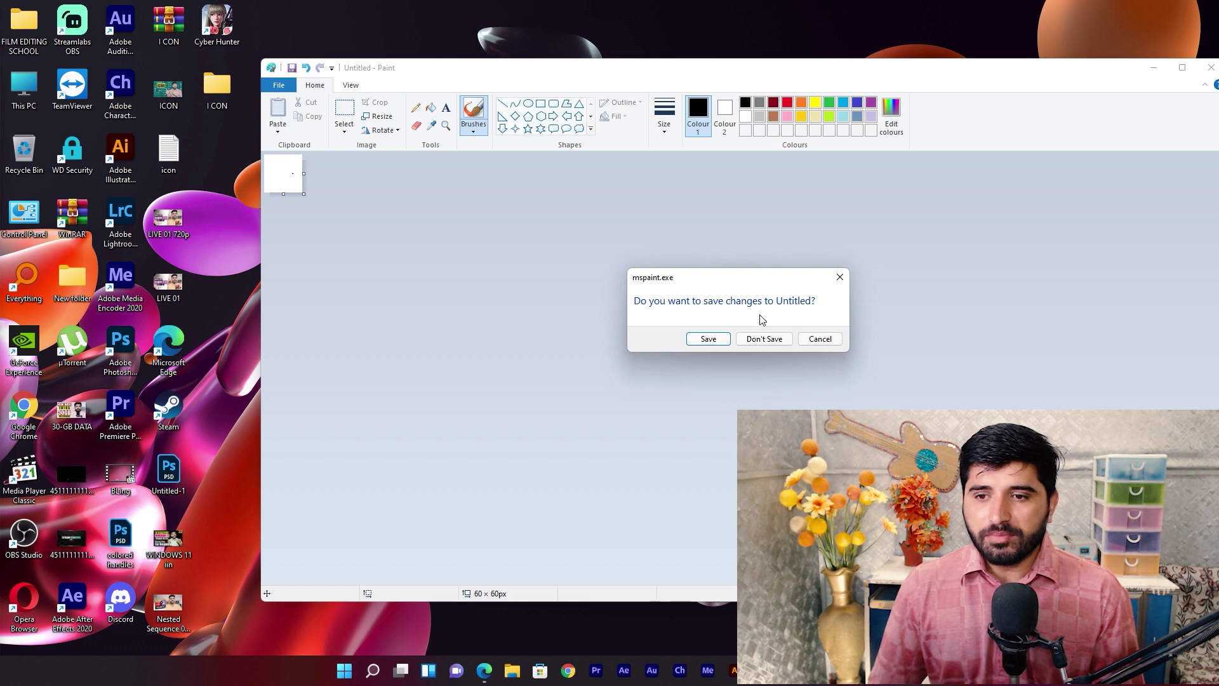
click(766, 339)
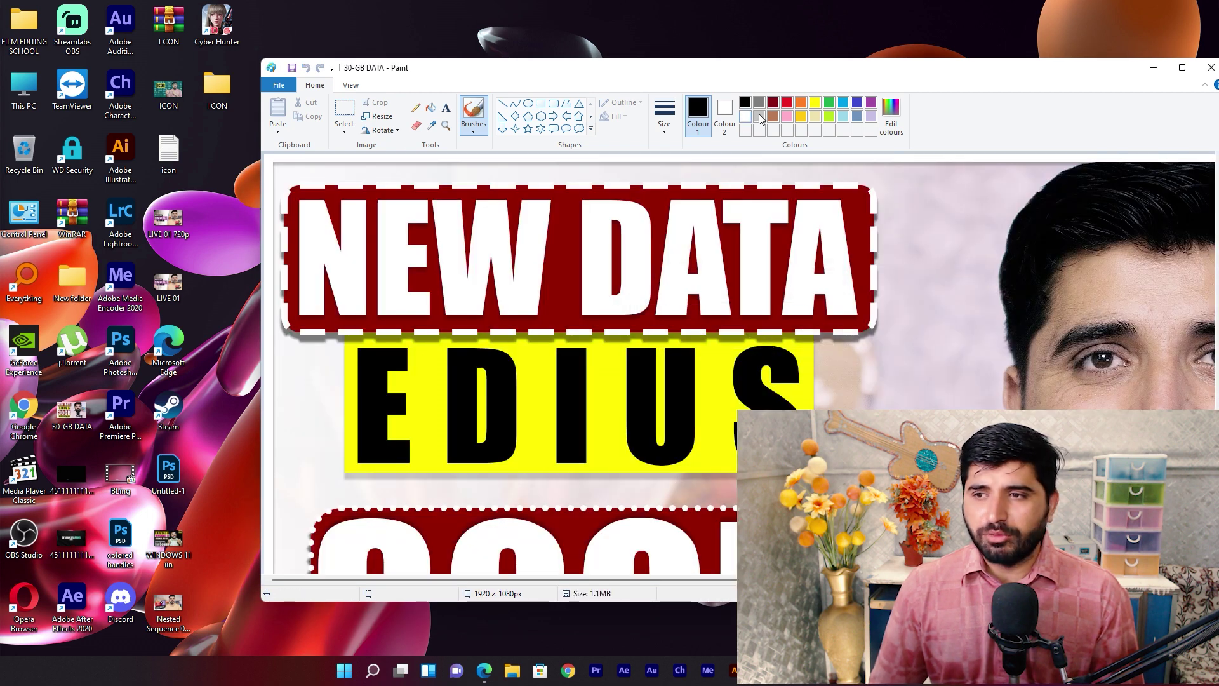
Step: Resize the picture by pixels to a horizontal size of 60 with the aspect ratio maintained
drag(961, 81, 795, 60)
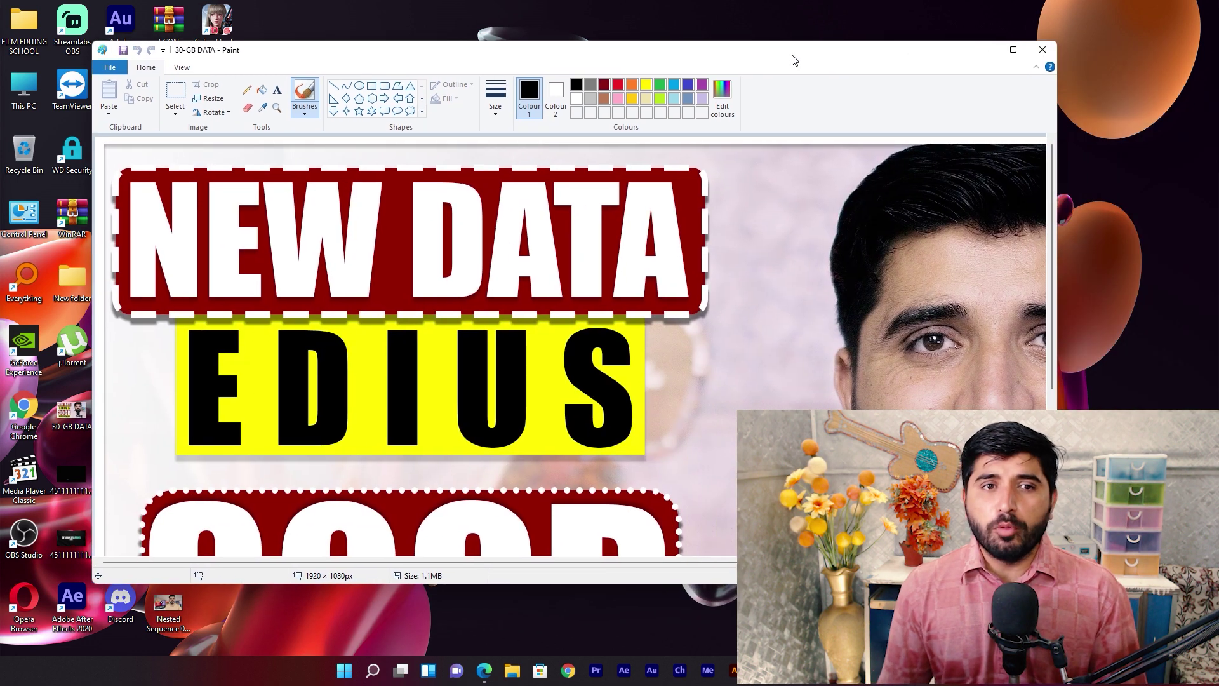
click(209, 98)
drag(232, 114, 392, 145)
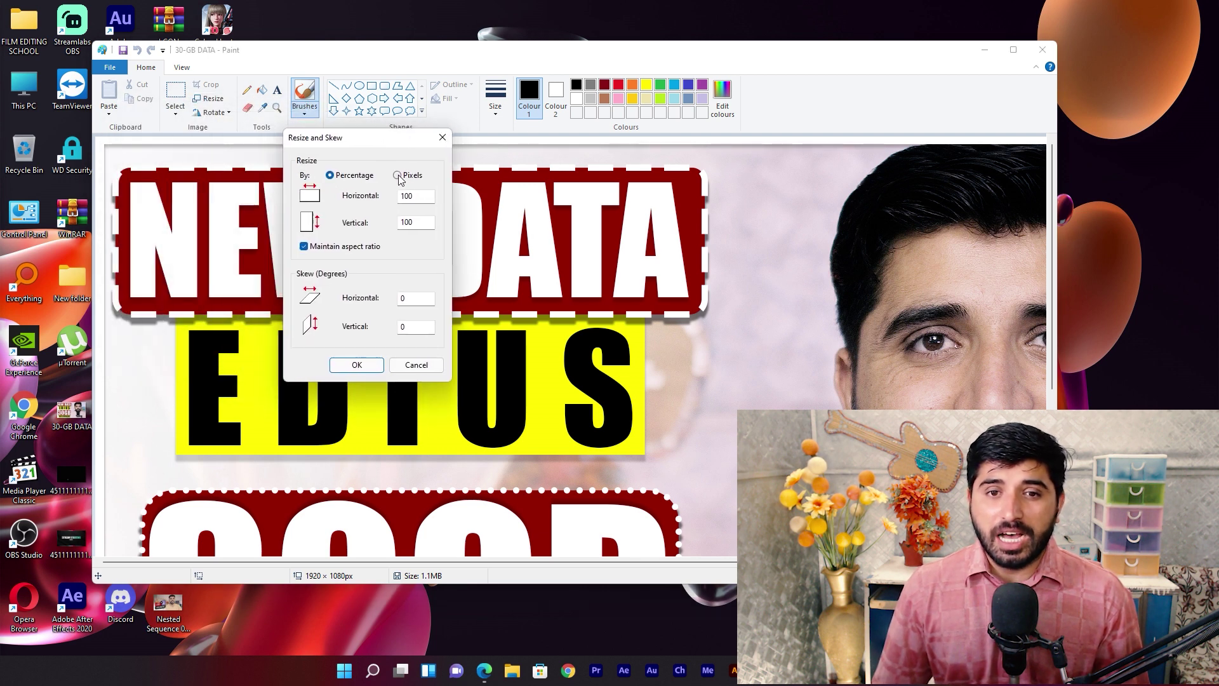
click(398, 176)
drag(426, 201, 400, 200)
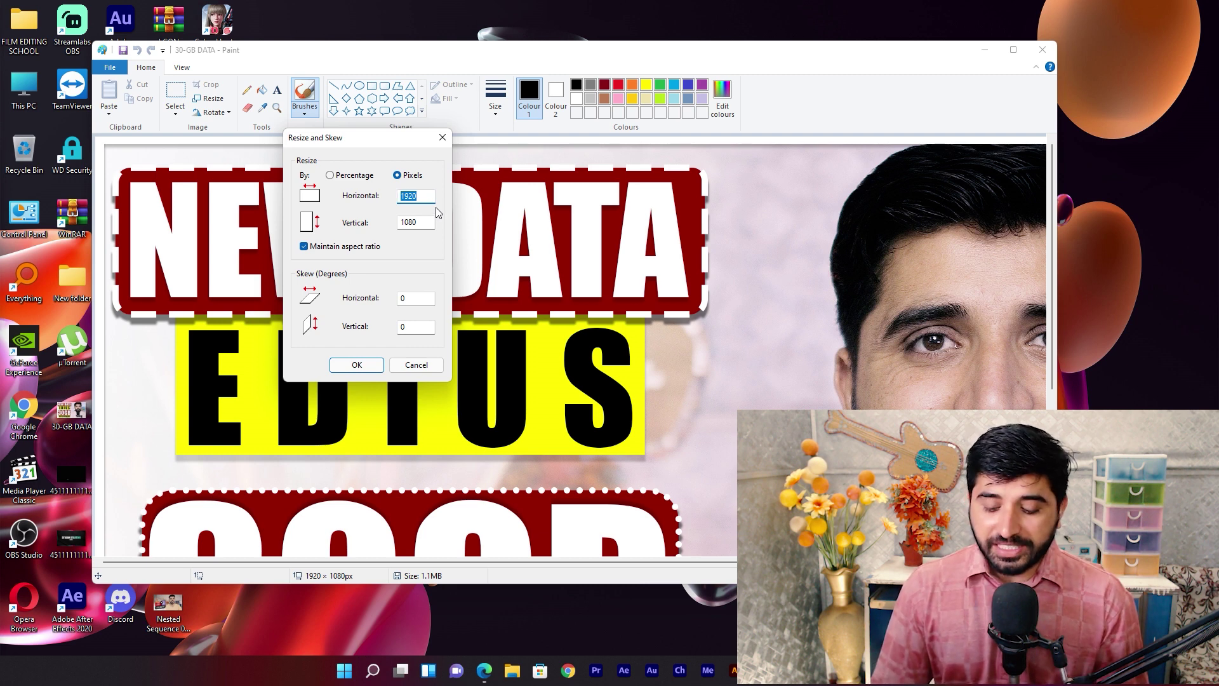
text(60)
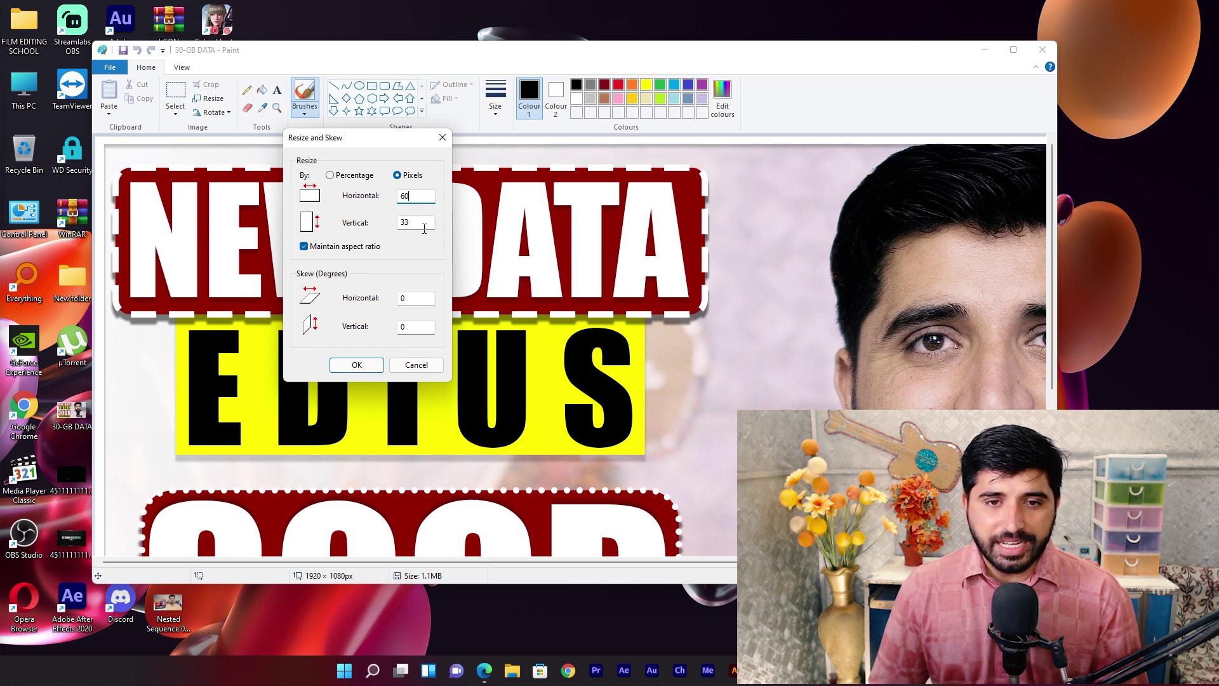
click(304, 247)
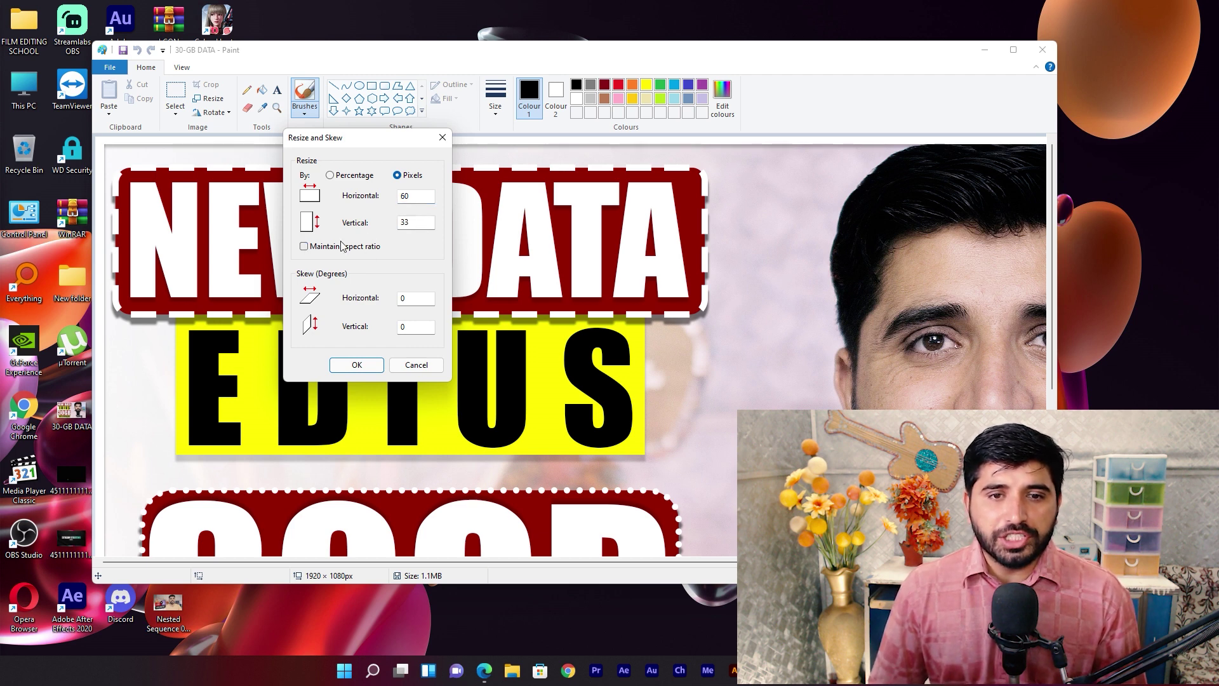
click(304, 247)
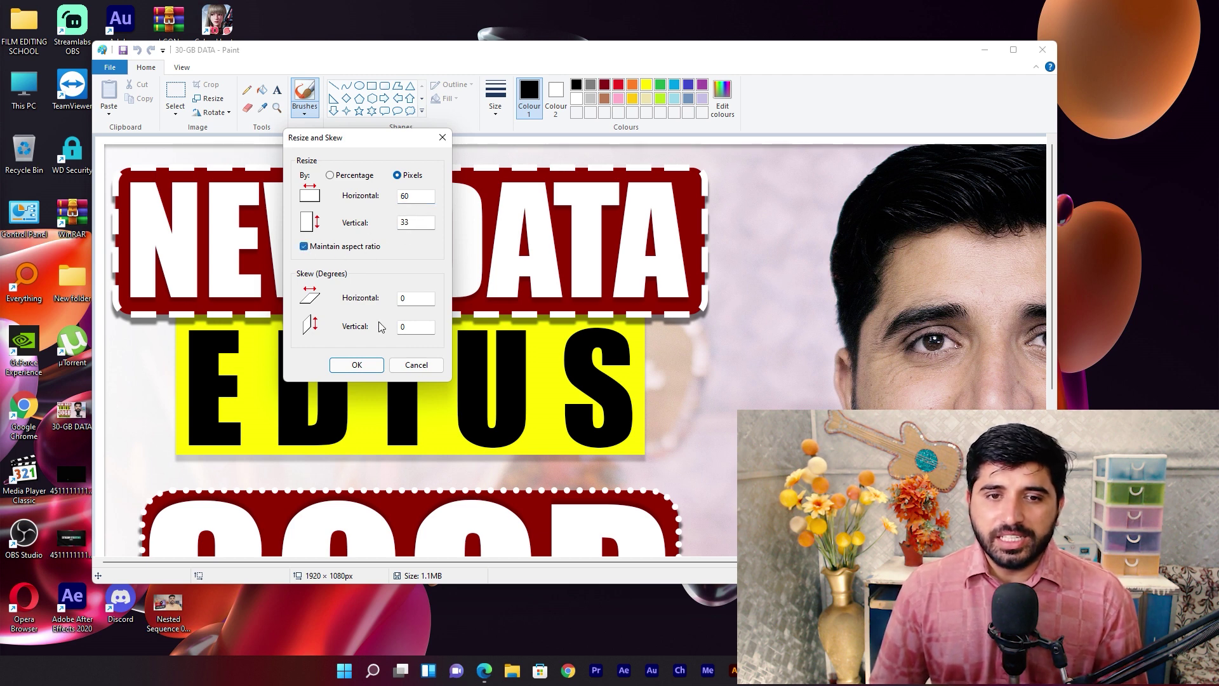
click(372, 368)
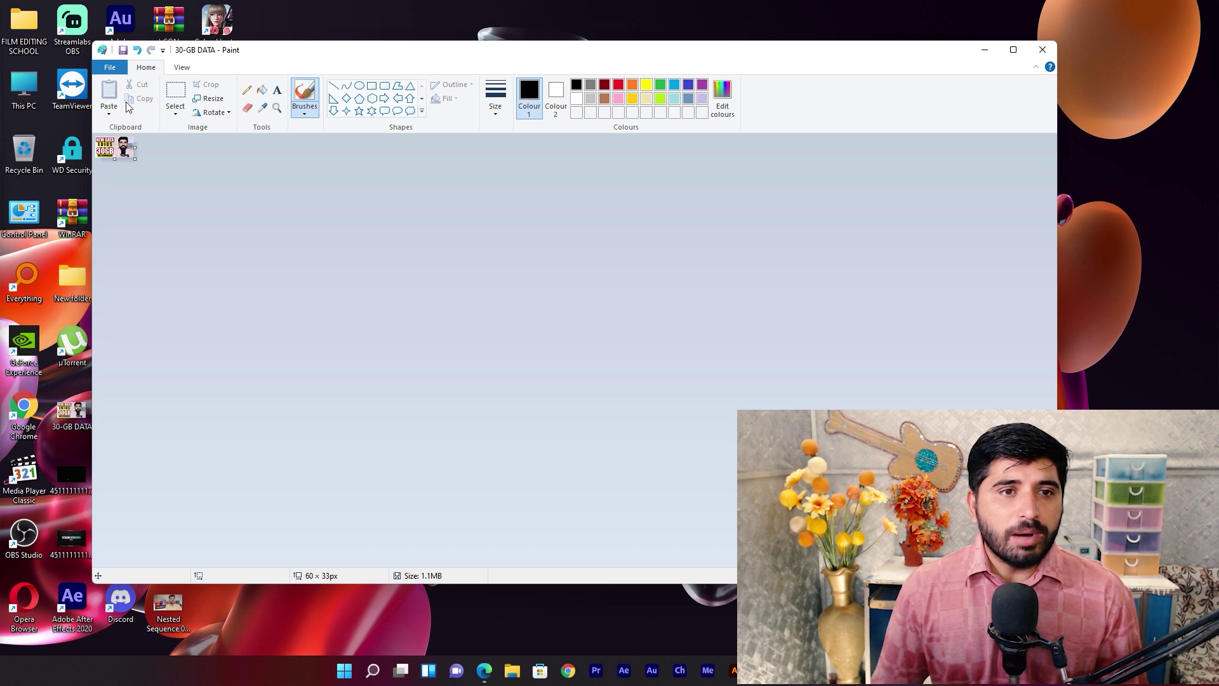
Step: Save the picture to the Desktop as a 24-bit BMP, using a first name plus the .ico extension as file name, and close Paint
click(111, 68)
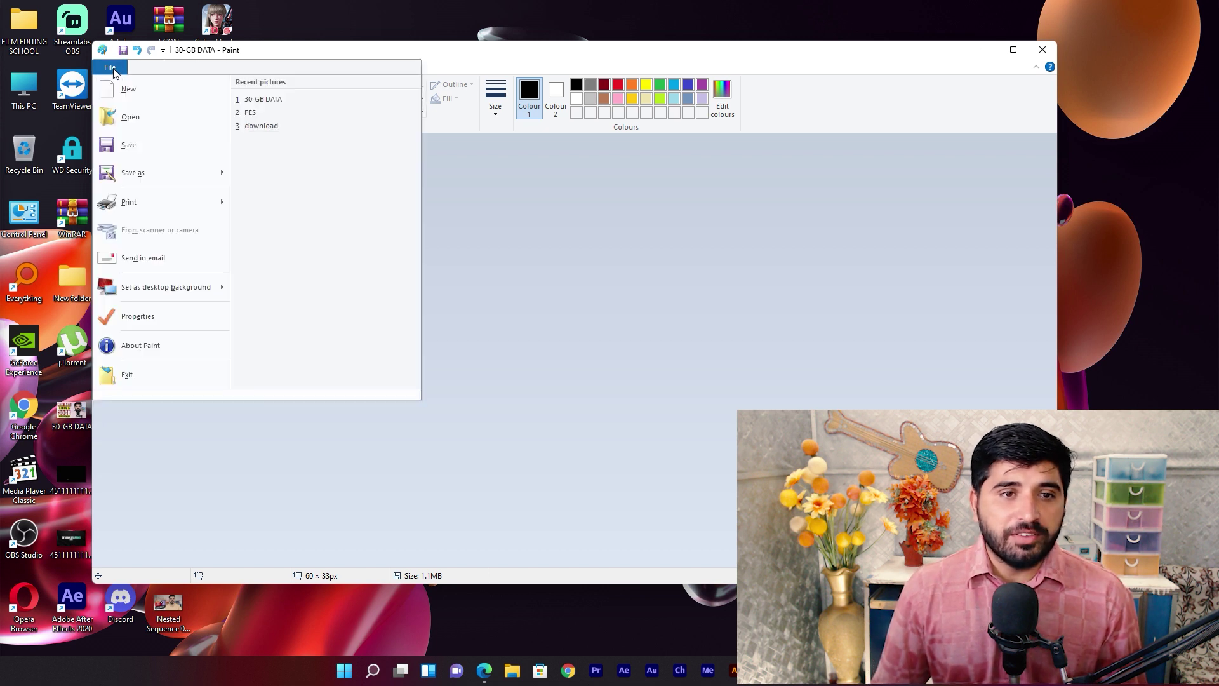
mouse_move(216, 175)
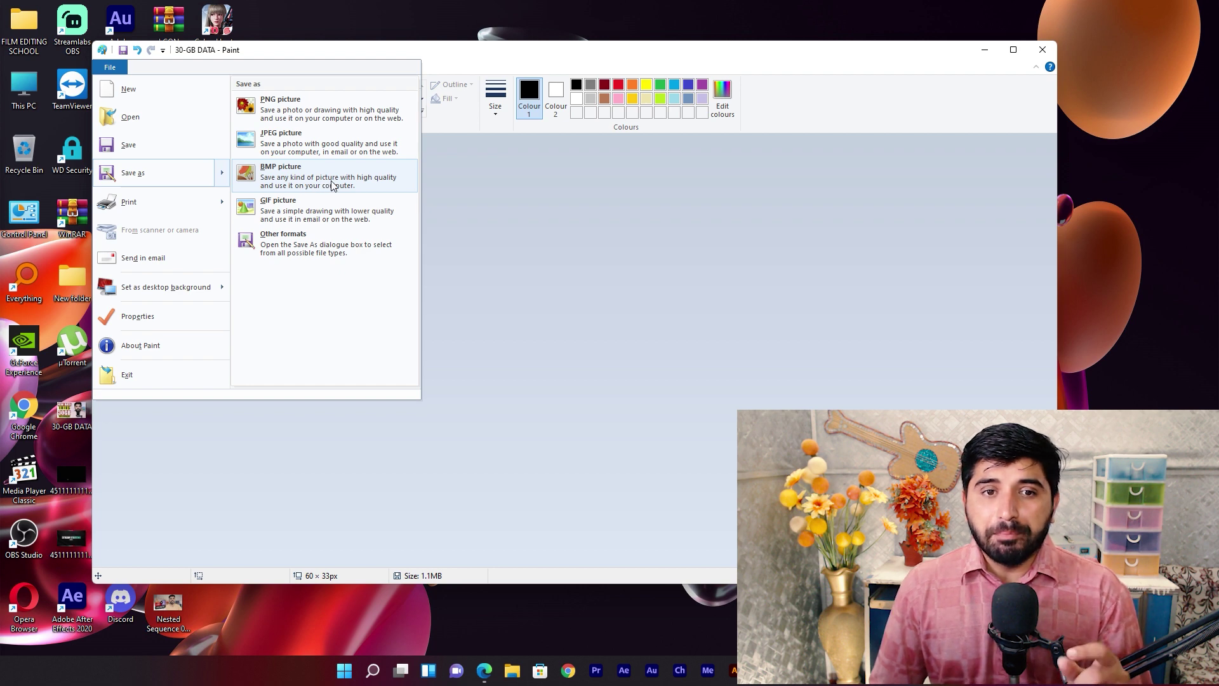
click(336, 179)
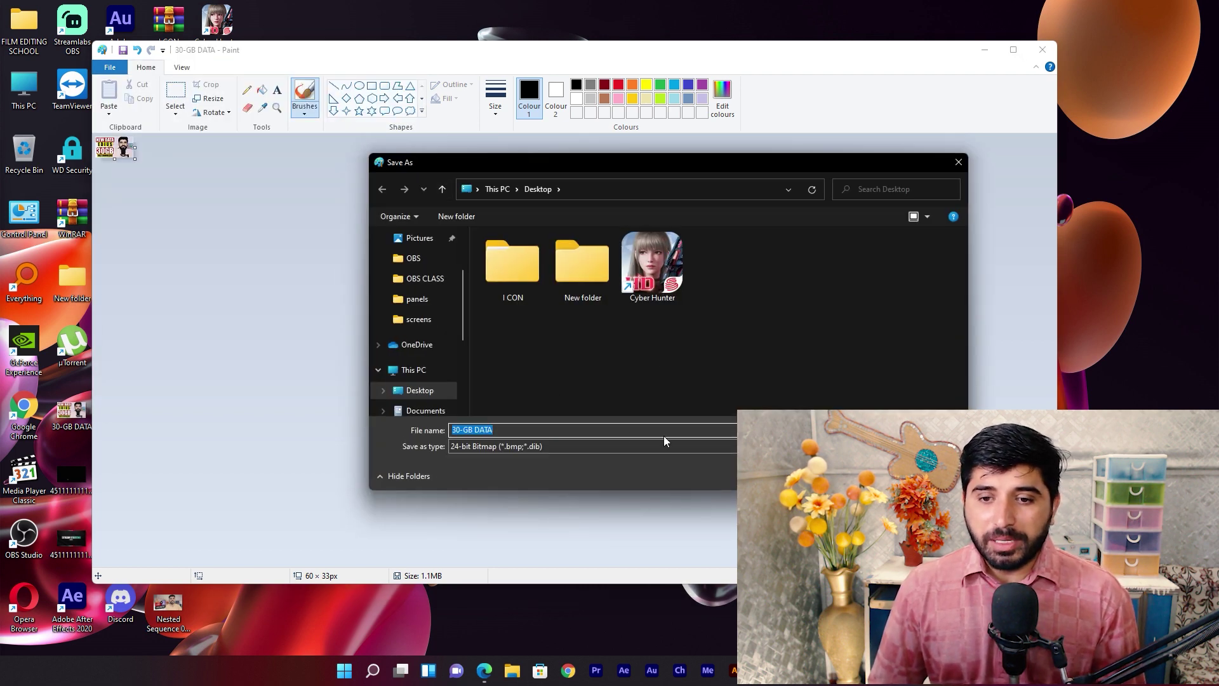
text(aqeel.ico)
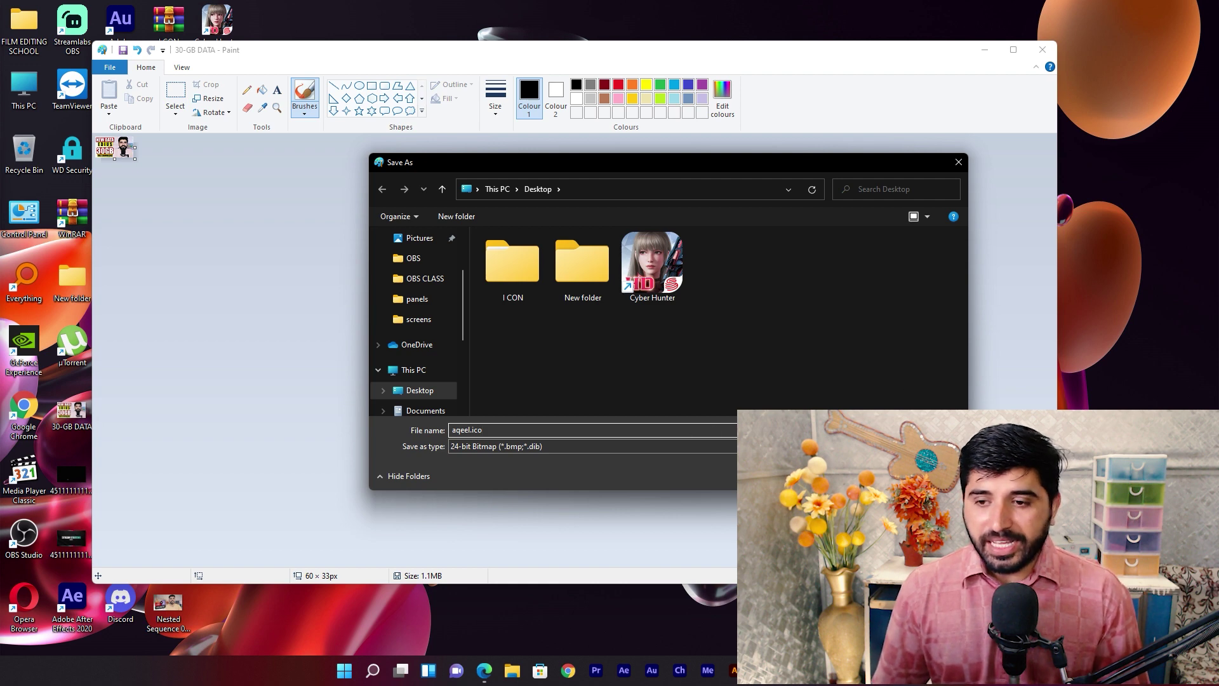
key(Return)
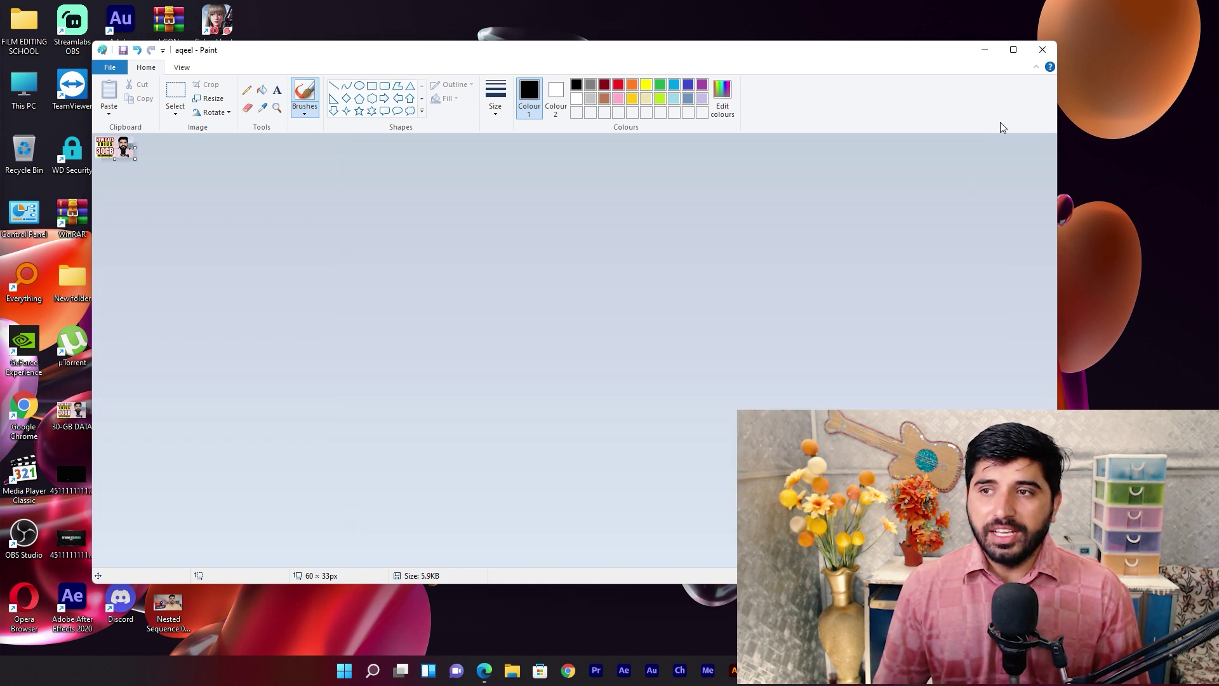
click(1044, 49)
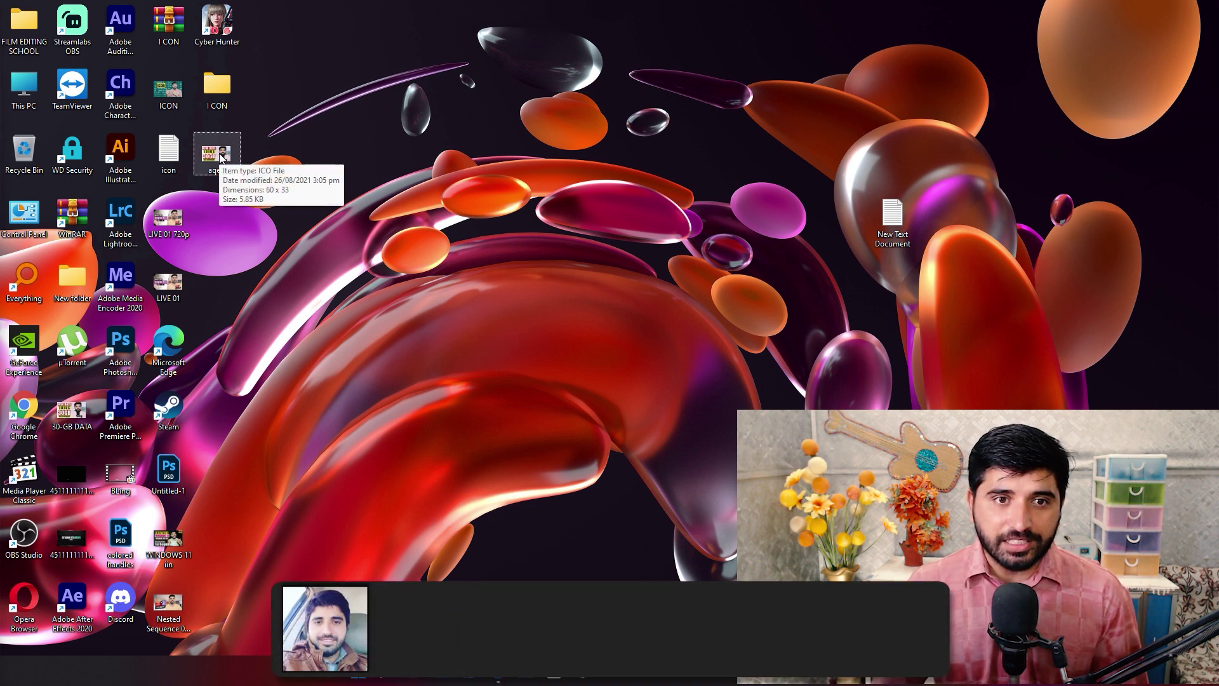
Step: Move the I CON folder to an empty area of the desktop and open the customization settings in its properties
drag(223, 89, 565, 85)
right_click(560, 87)
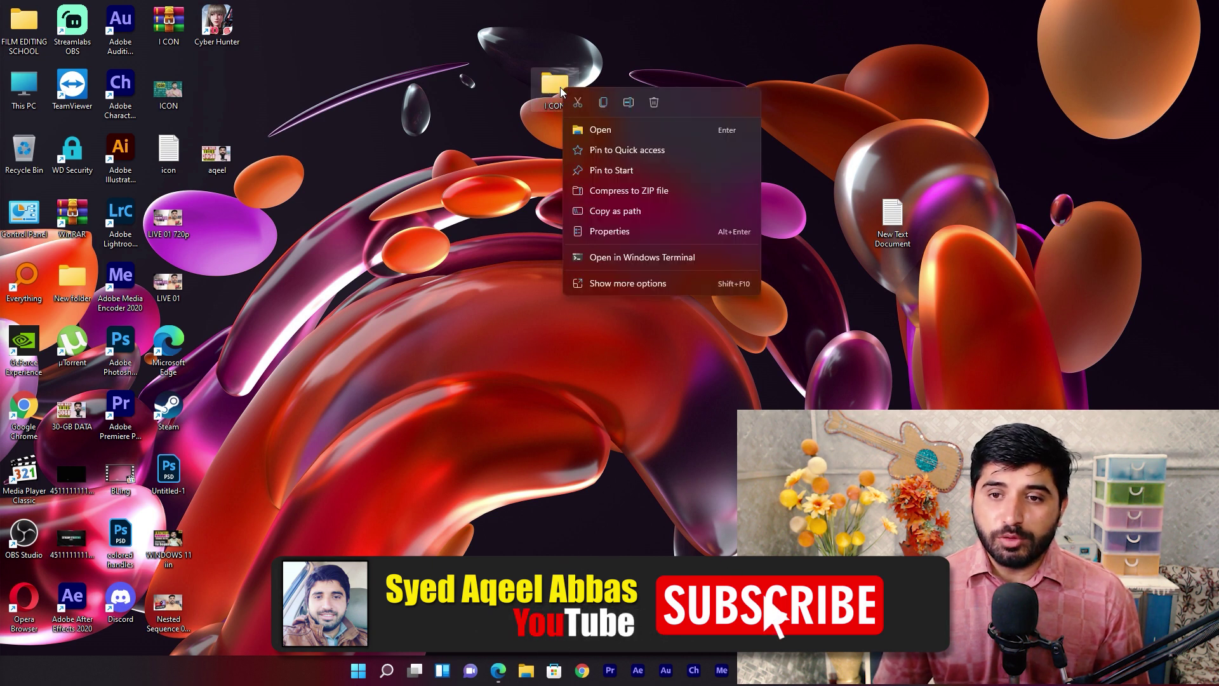
click(646, 230)
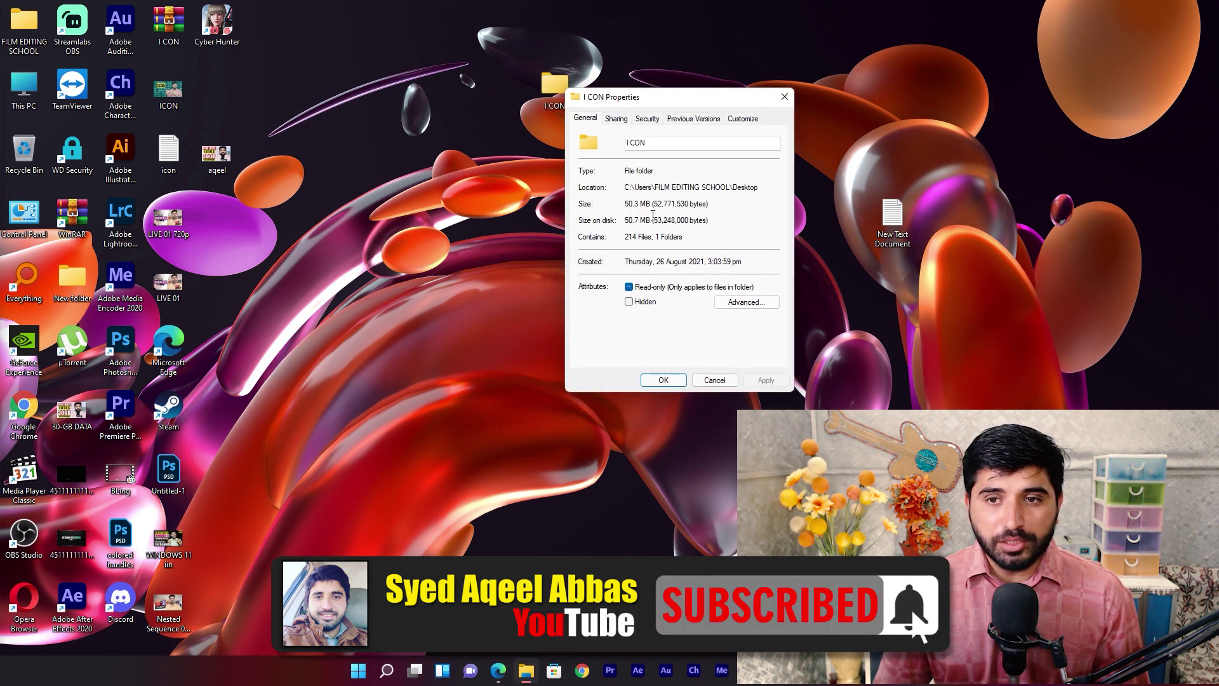
click(743, 119)
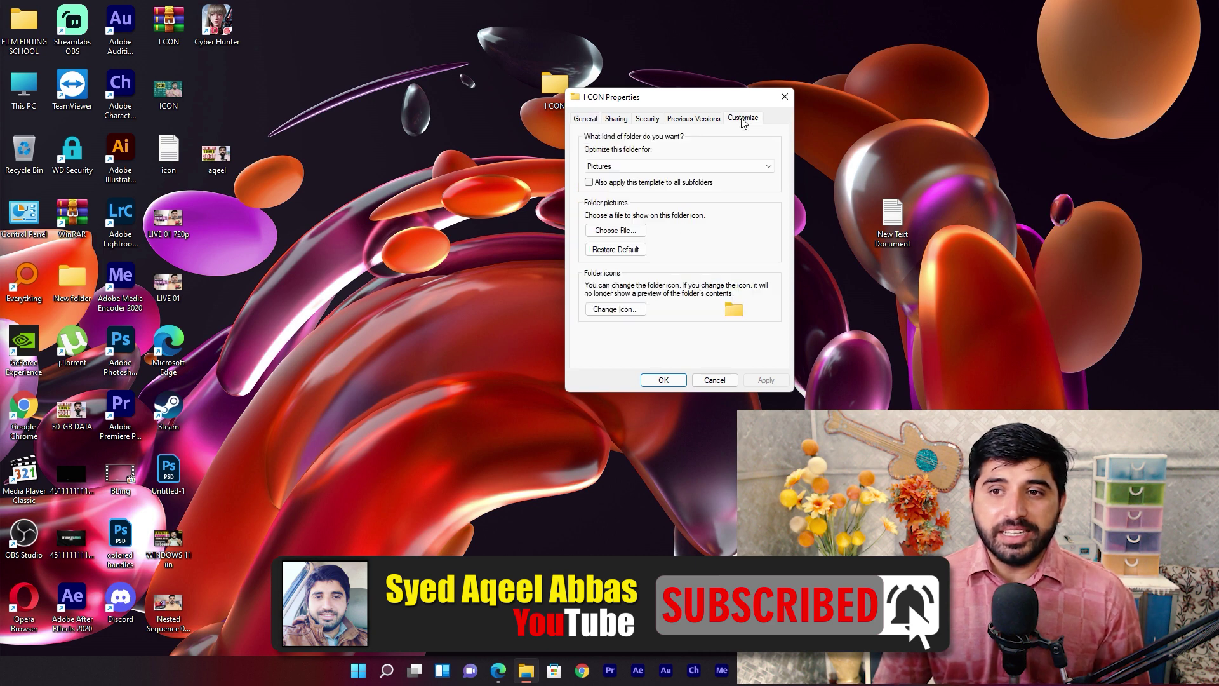
Step: Start changing the I CON folder's icon and browse to the Desktop for the icon file, enlarging the file browser
click(615, 309)
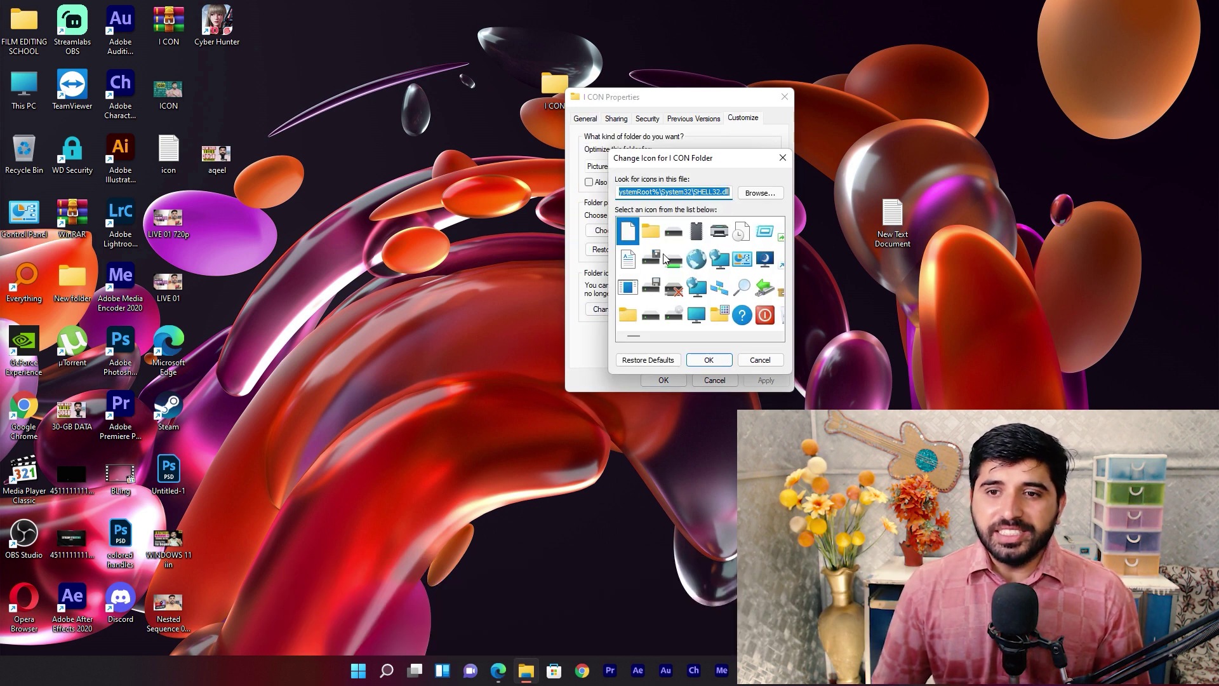
click(760, 193)
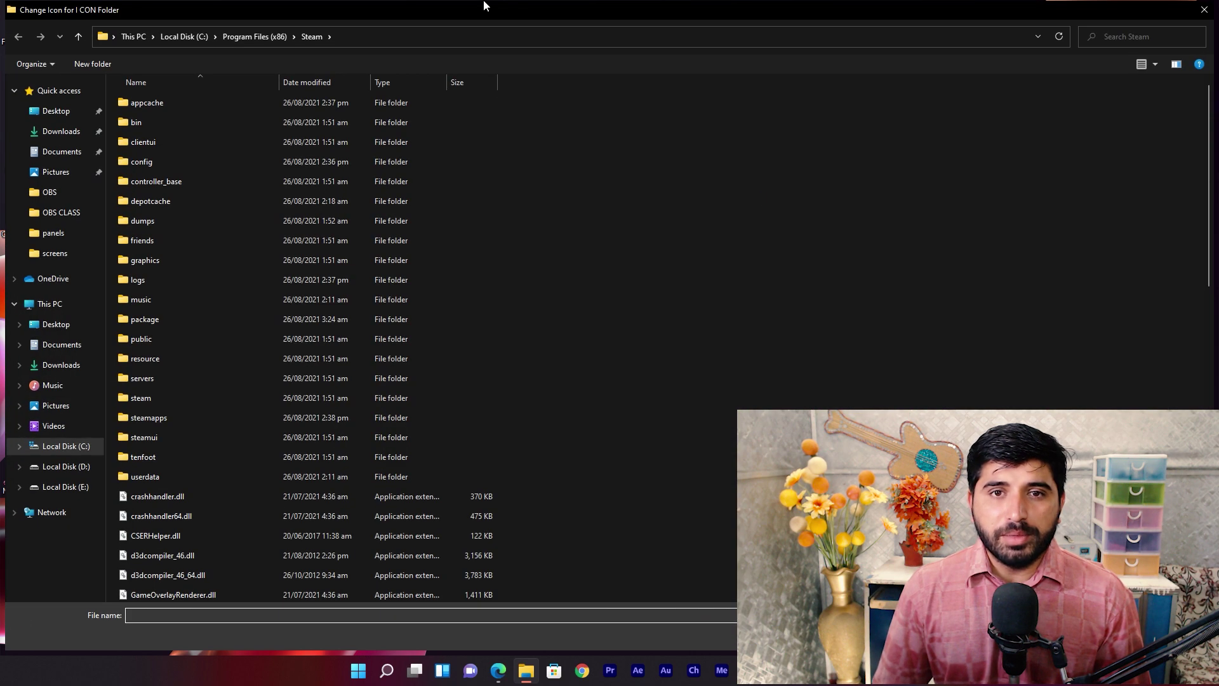
double_click(513, 13)
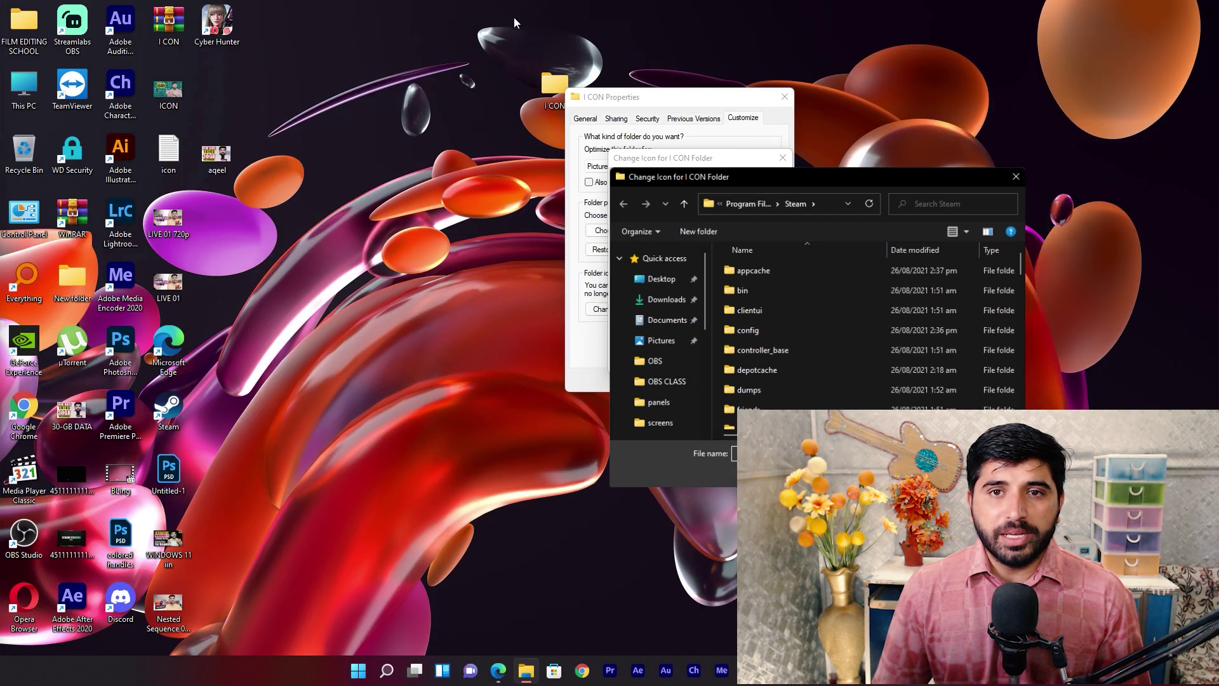
click(658, 279)
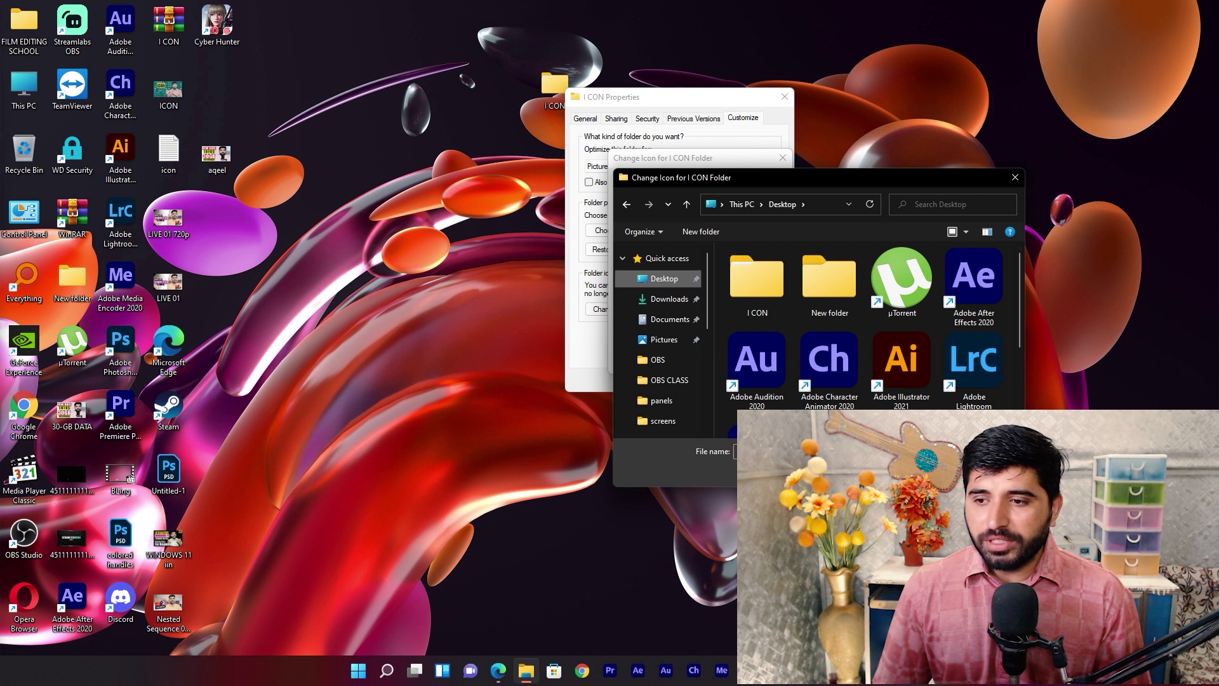
drag(1023, 487, 1157, 640)
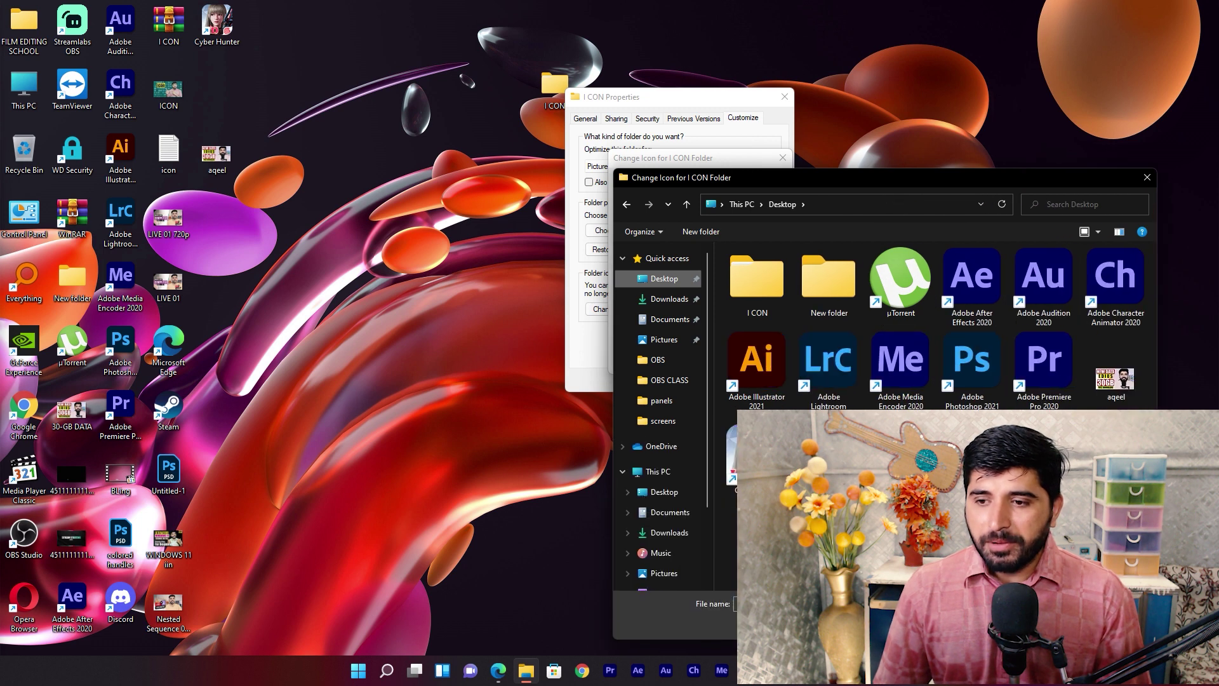
Step: Set the .ico picture saved on the Desktop as the I CON folder's icon, apply it and refresh the desktop
click(1124, 381)
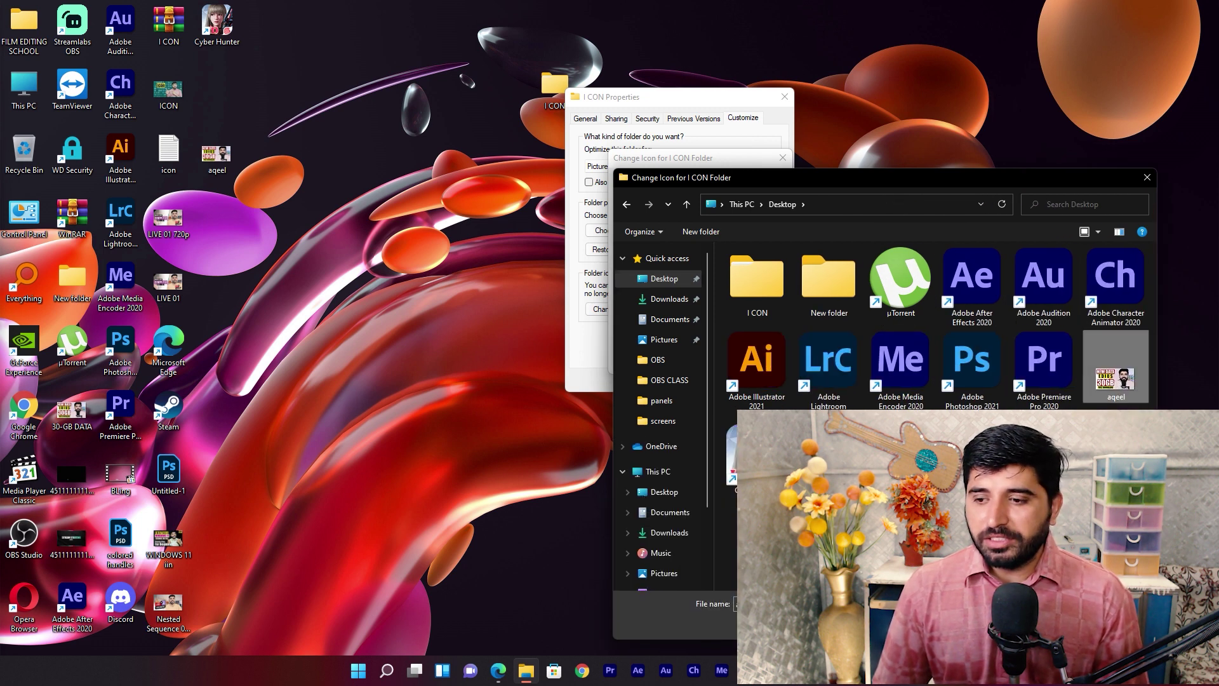
key(Return)
click(720, 363)
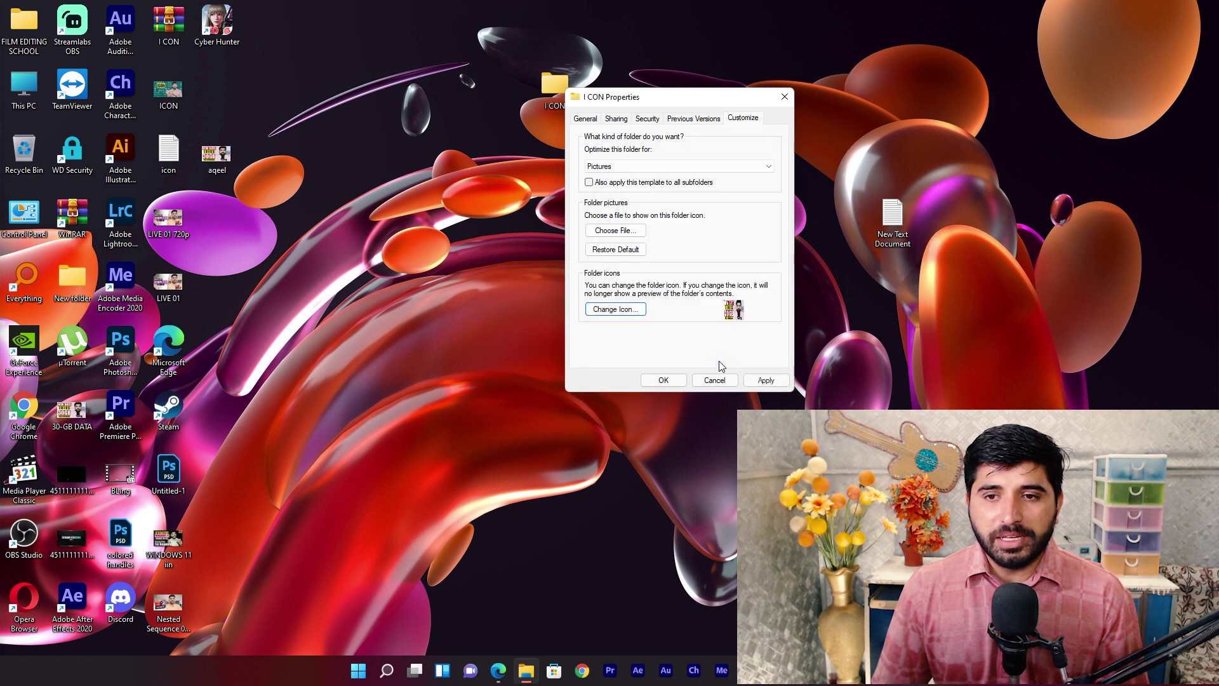
click(778, 385)
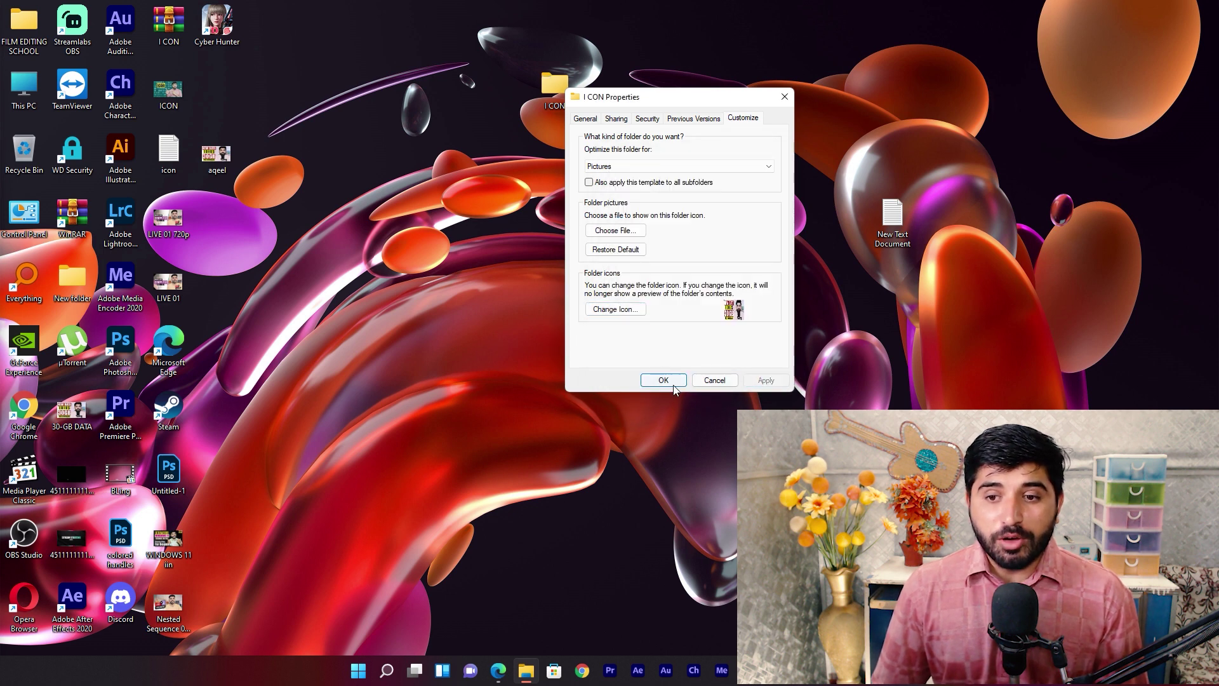
click(675, 383)
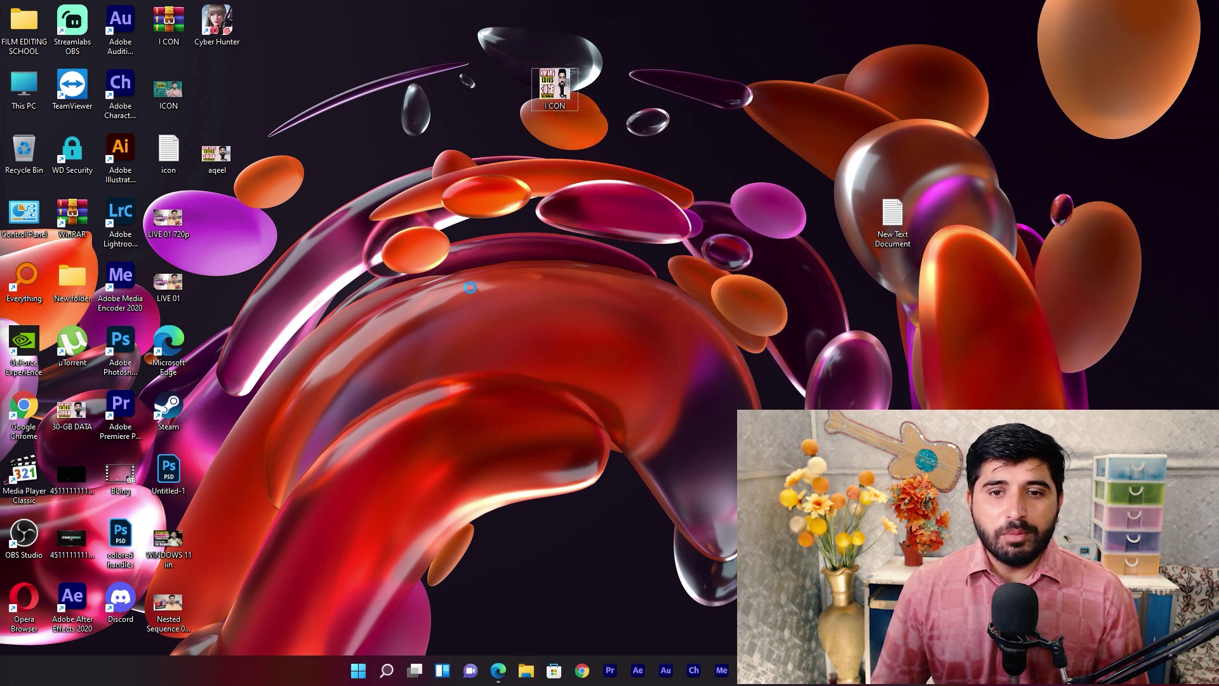
right_click(429, 232)
click(466, 286)
Step: Look through the icon files in the I CON subfolder inside the desktop's I CON folder, and close the window
click(554, 87)
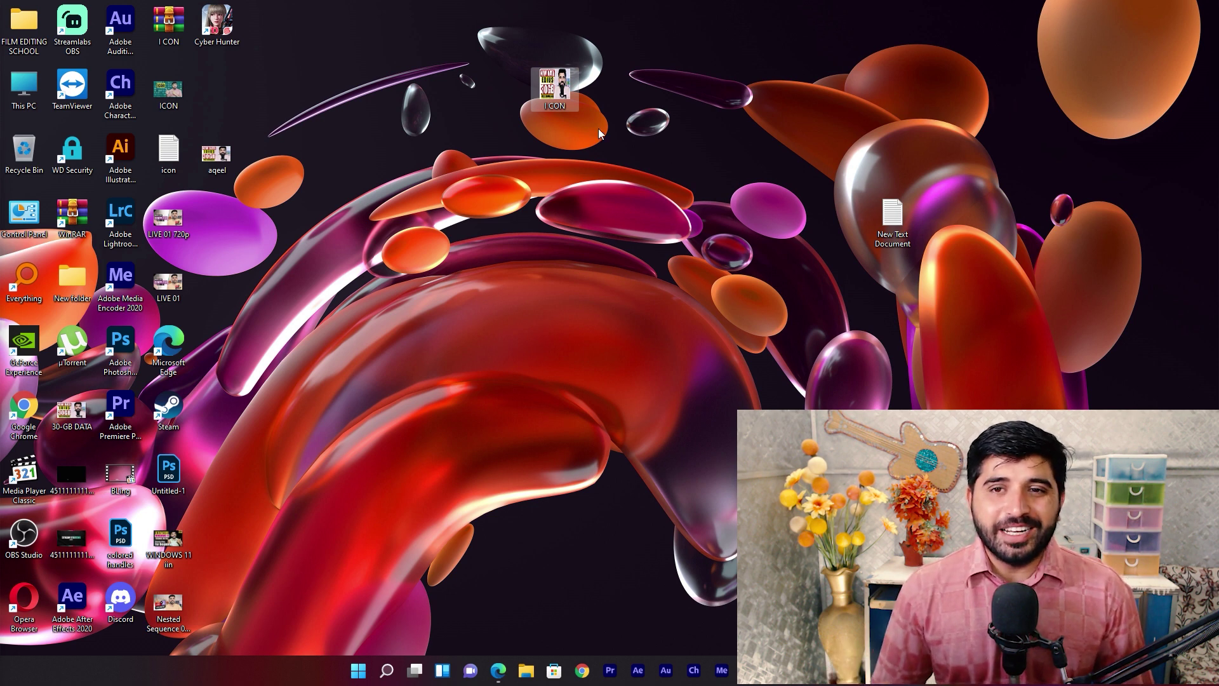
double_click(561, 87)
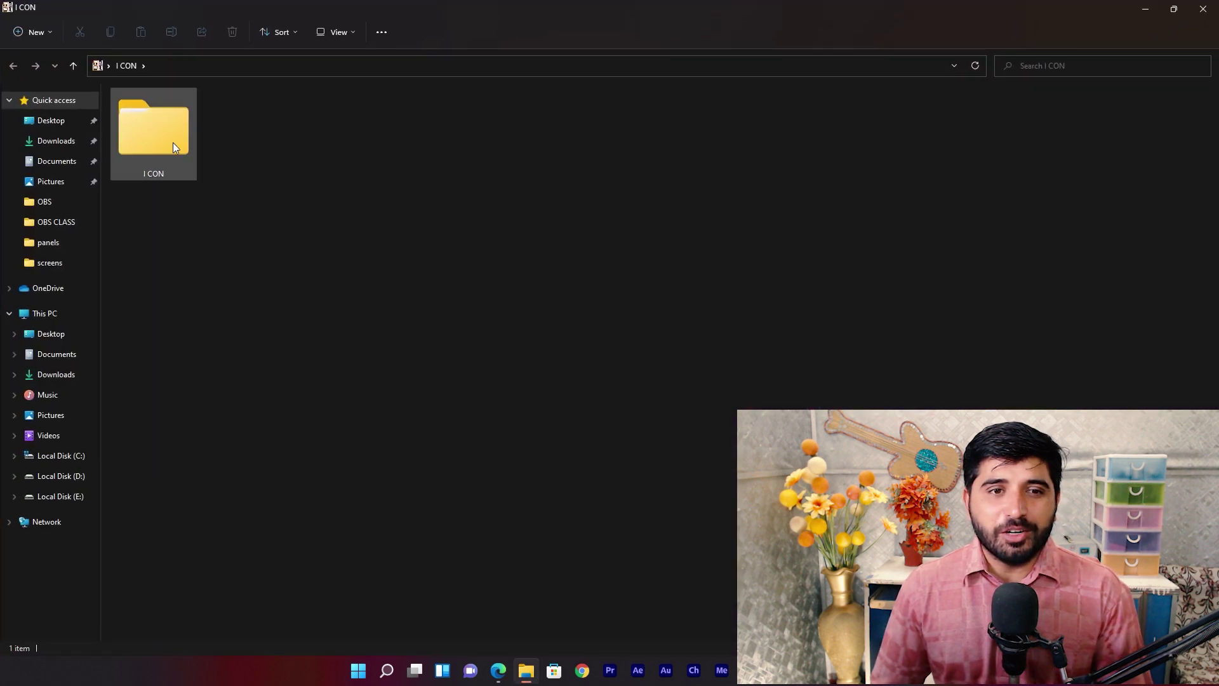
double_click(162, 136)
scroll(870, 384, down, 5)
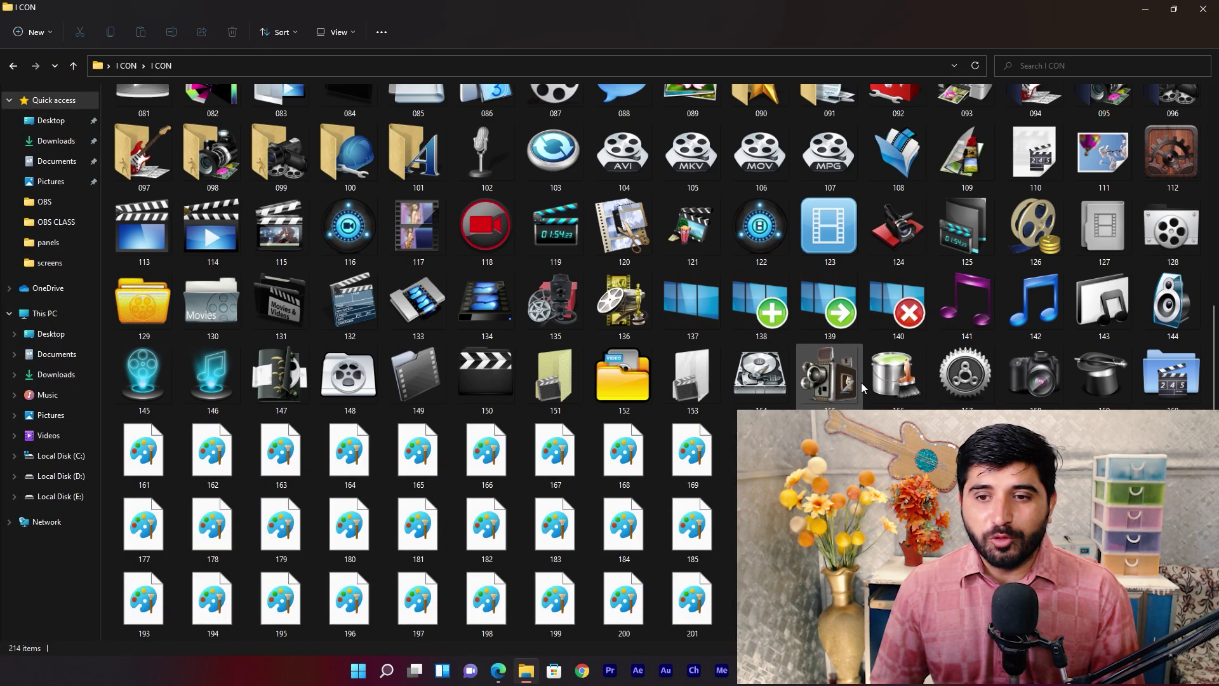
scroll(848, 340, up, 5)
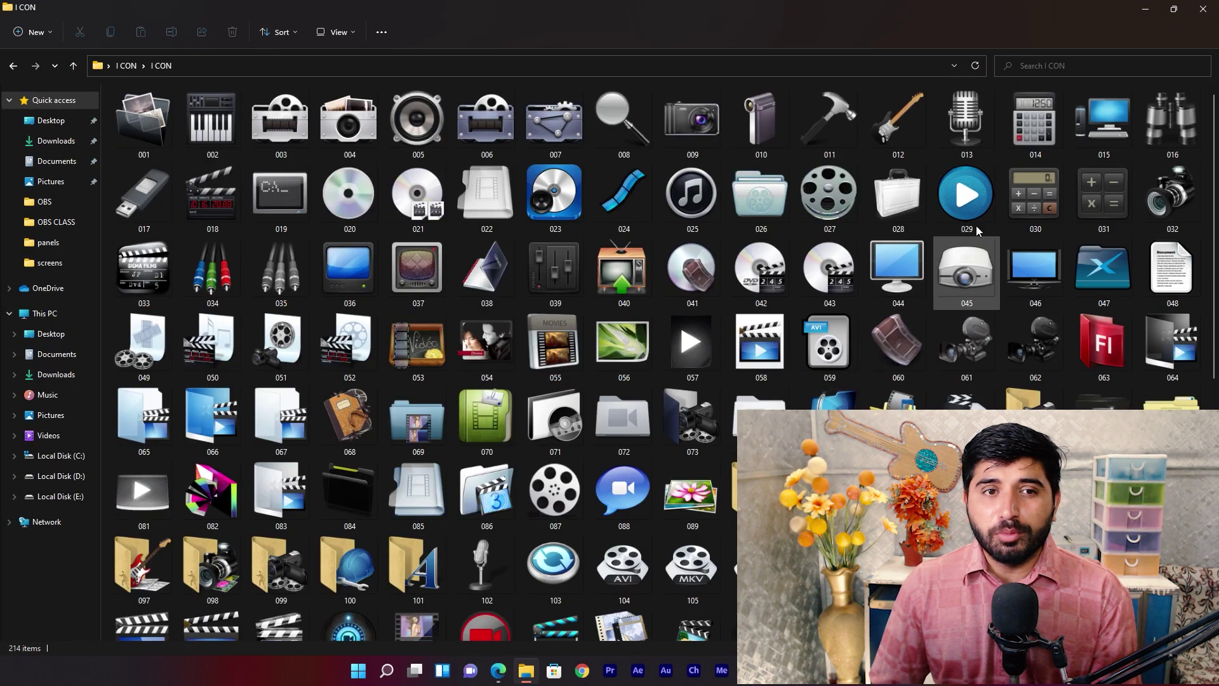
click(1202, 9)
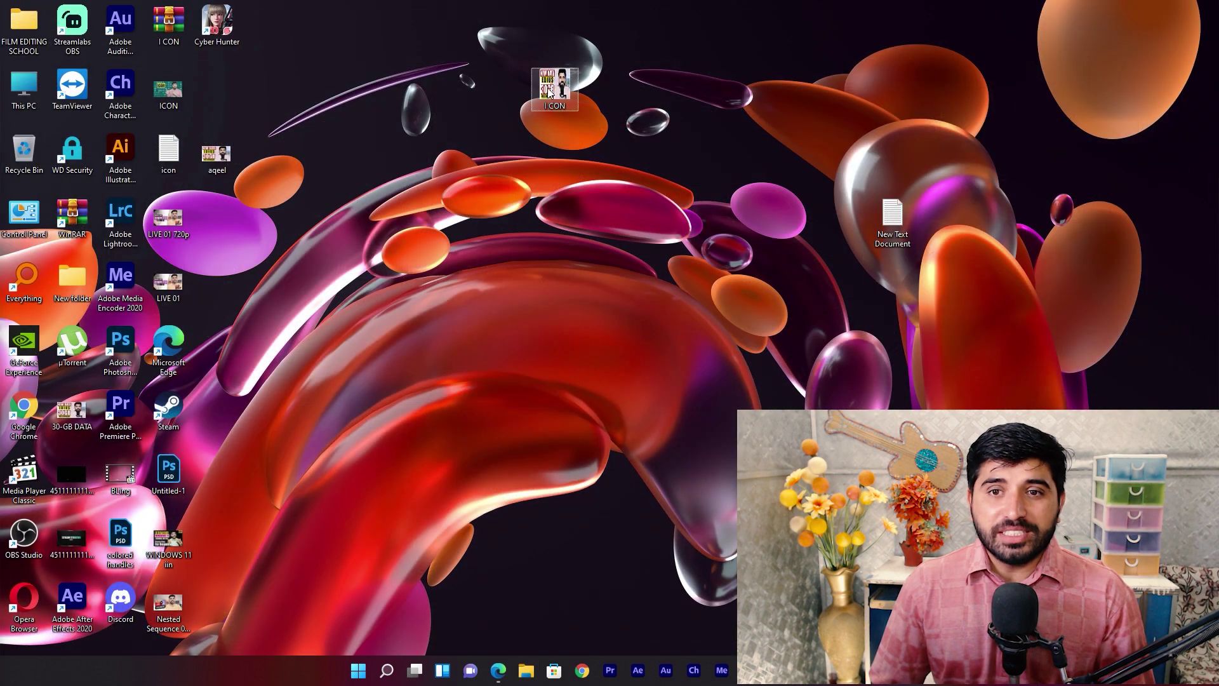
Step: Reopen the I CON folder's customization settings and start browsing for a different folder icon
right_click(548, 88)
click(610, 233)
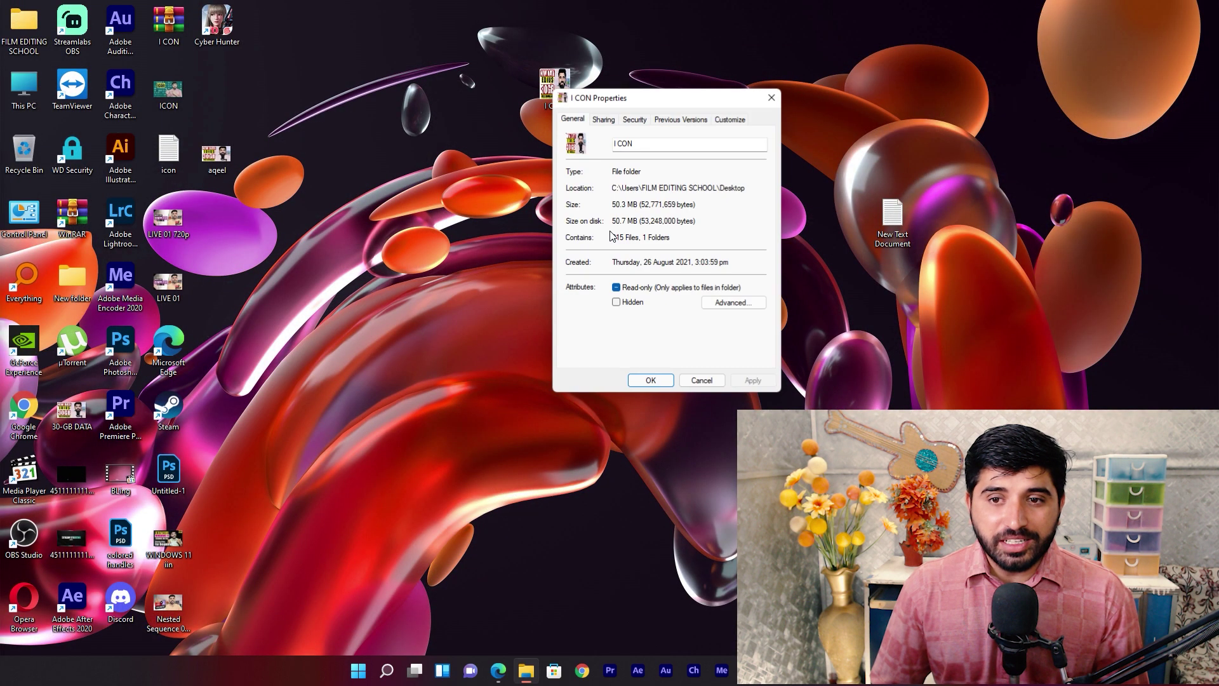
click(733, 121)
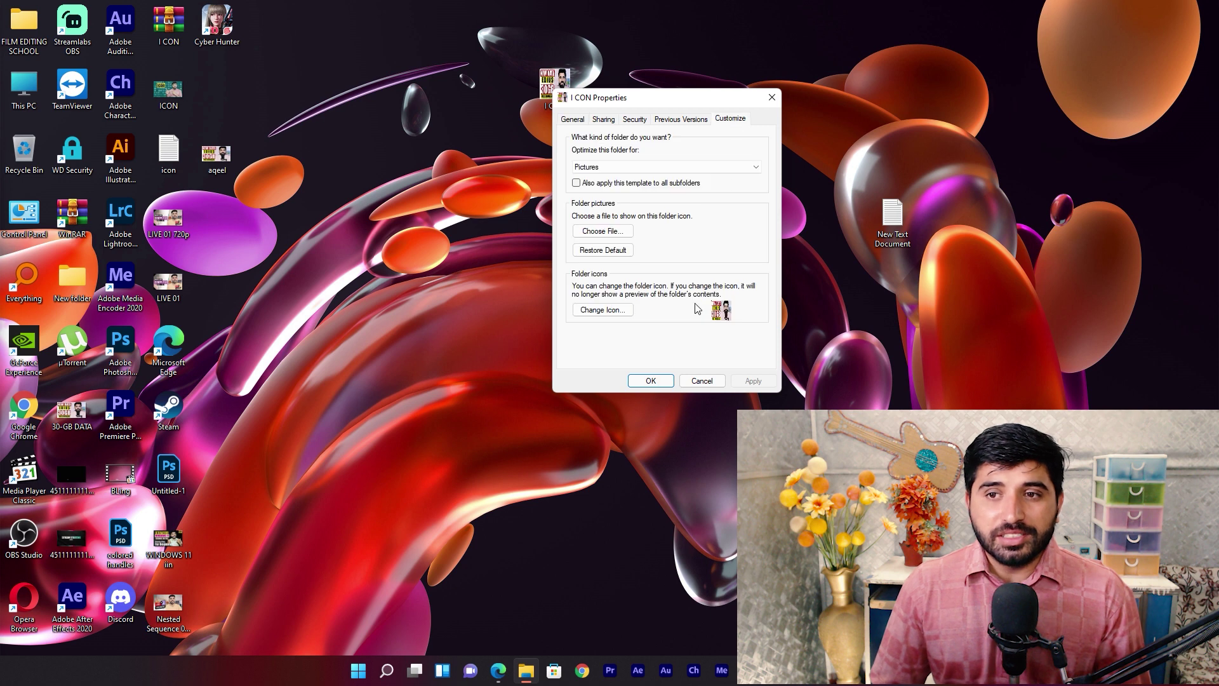
click(603, 310)
click(748, 193)
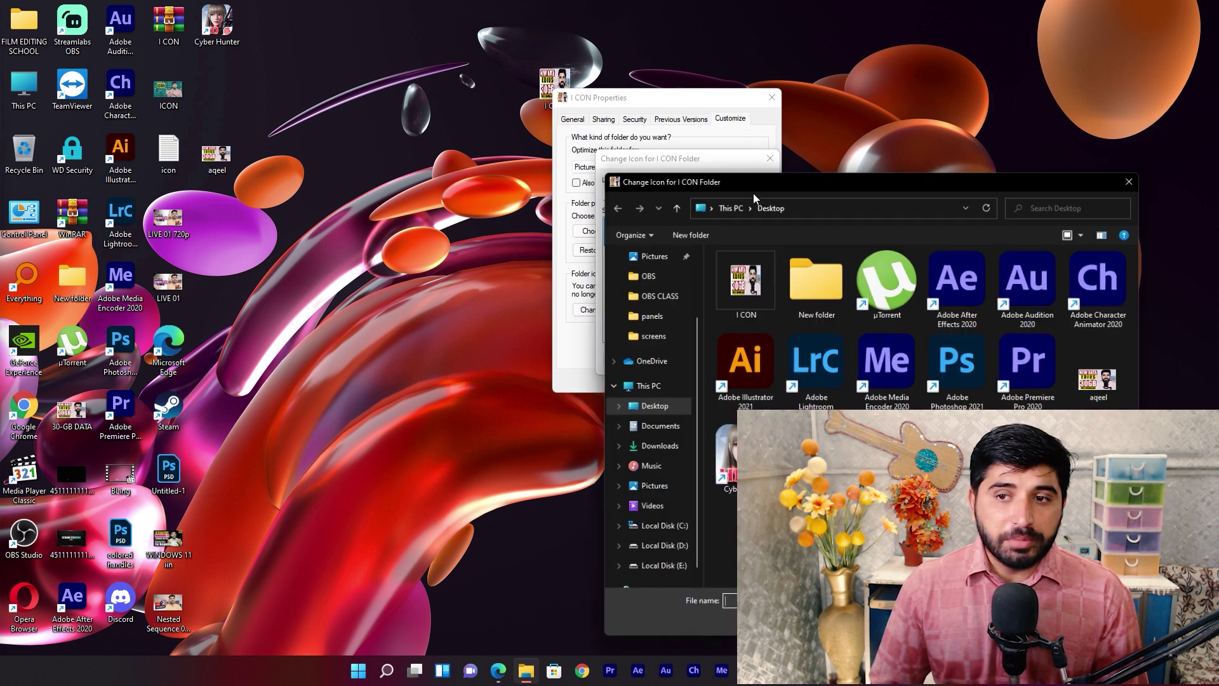
Step: Set the blue figure icon from the nested I CON subfolder as the I CON folder's icon and refresh the desktop
scroll(632, 299, up, 2)
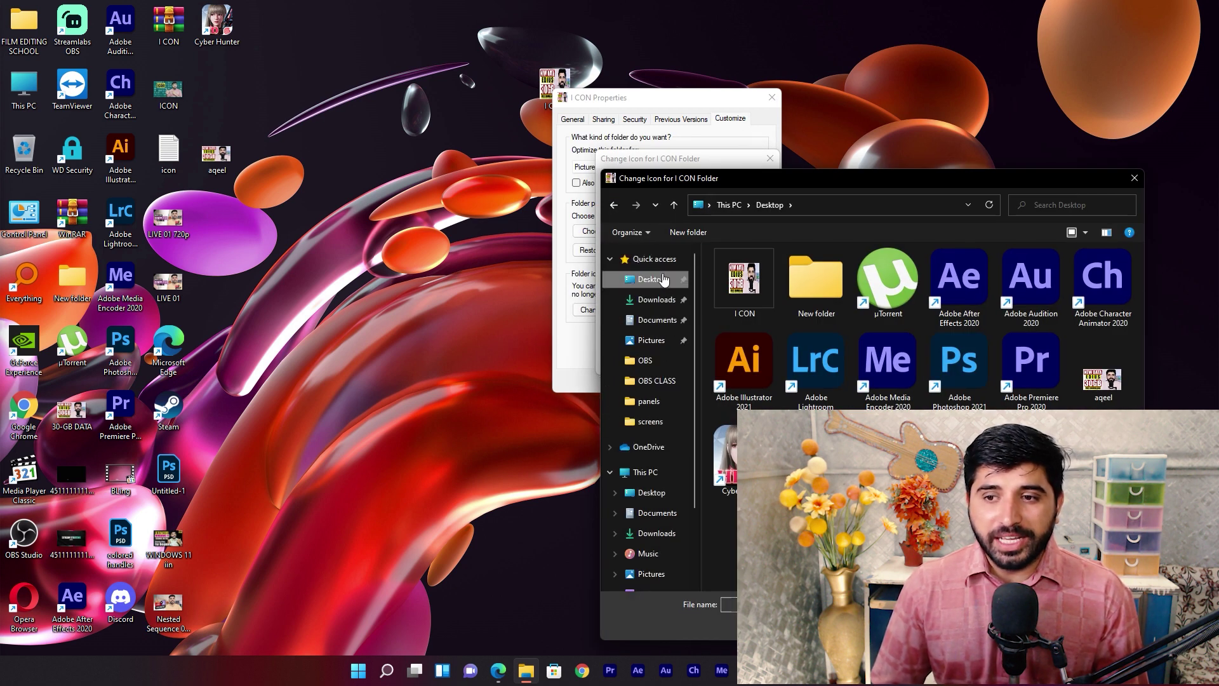
double_click(740, 283)
double_click(752, 287)
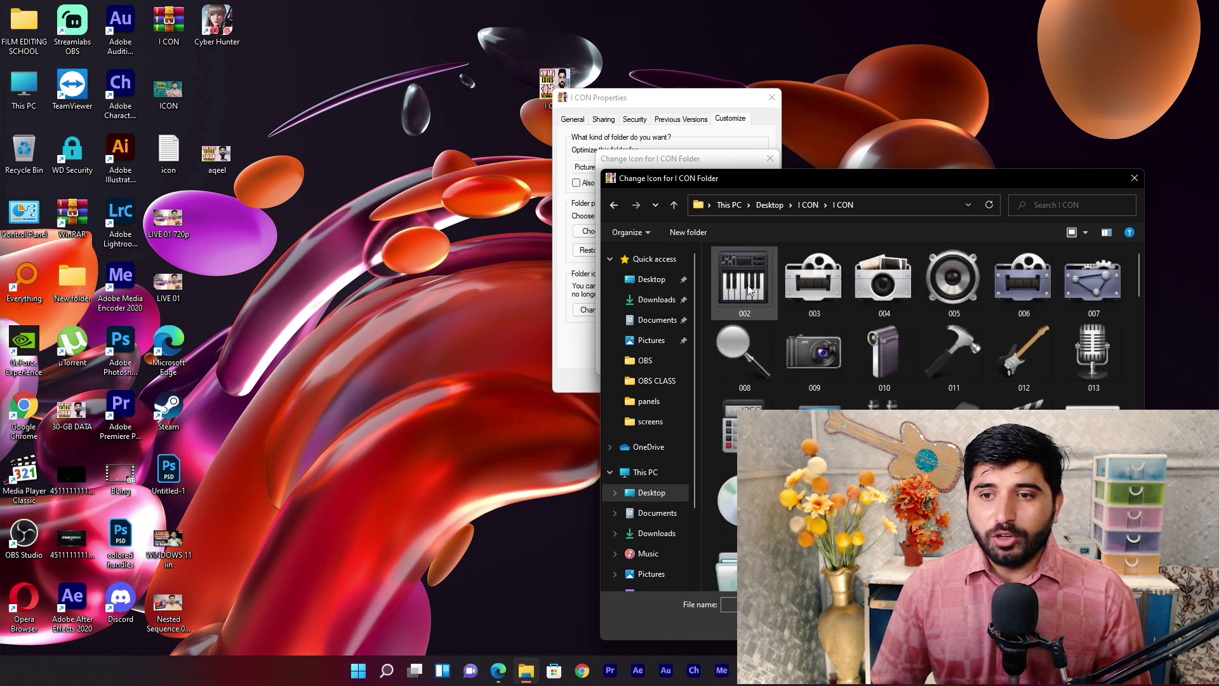
scroll(798, 322, down, 15)
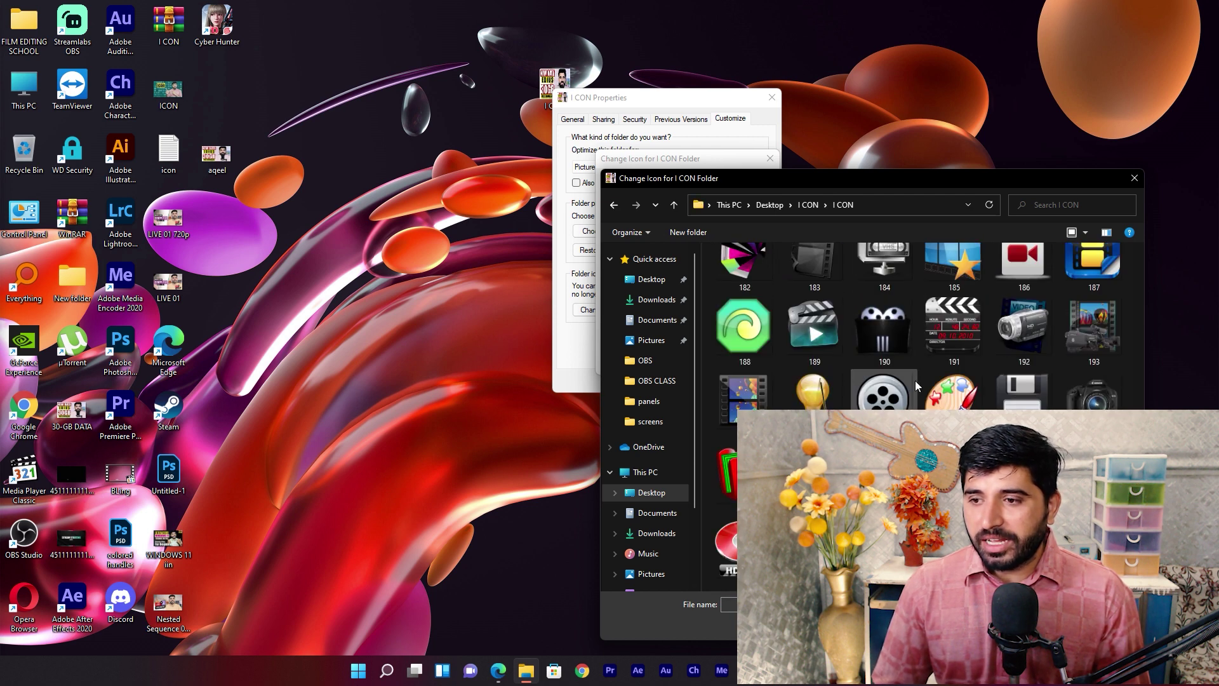
double_click(952, 391)
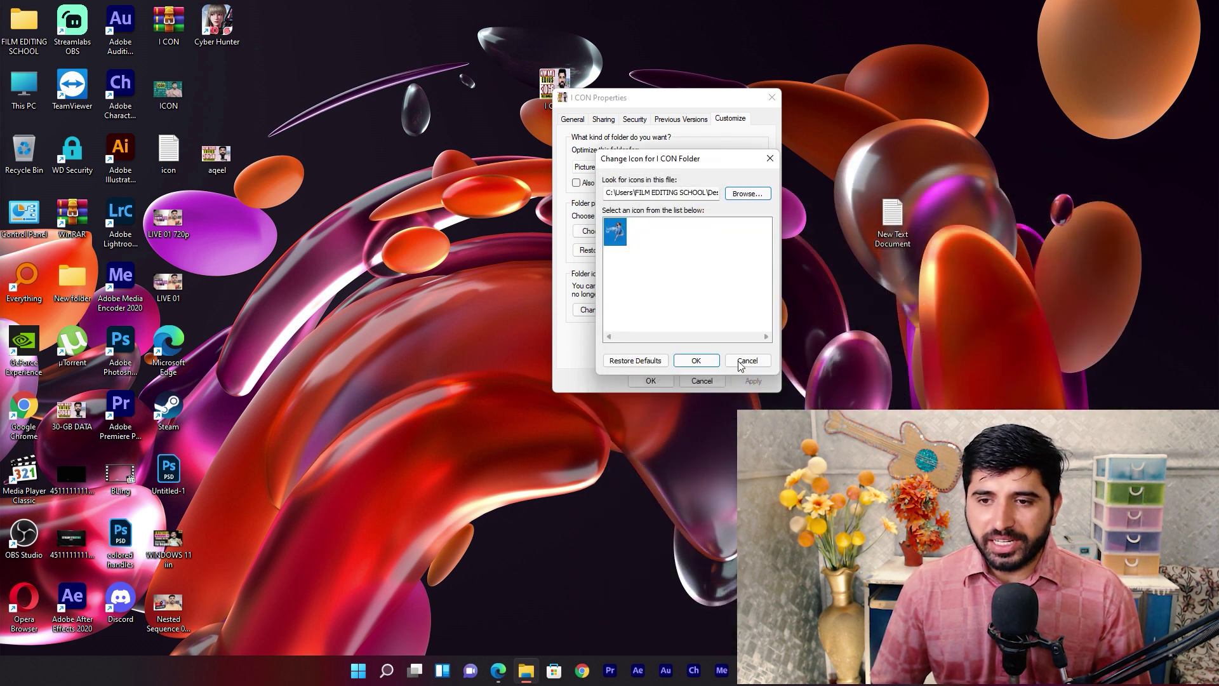
click(703, 367)
click(651, 381)
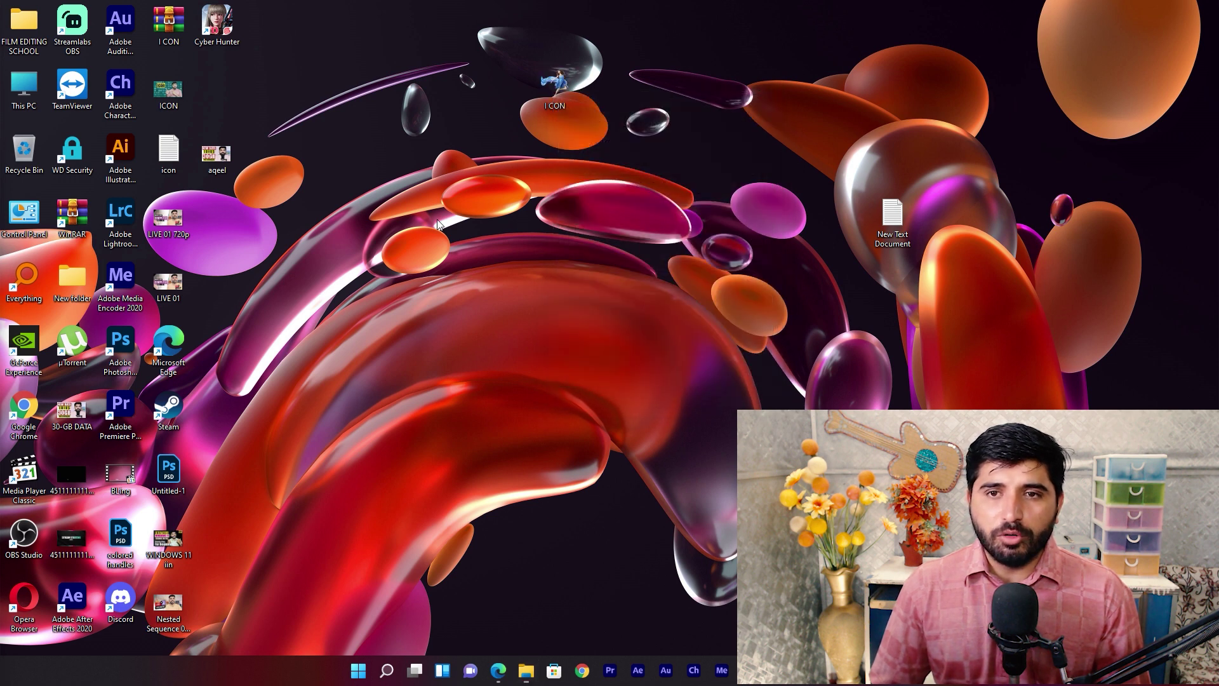
right_click(443, 222)
click(488, 276)
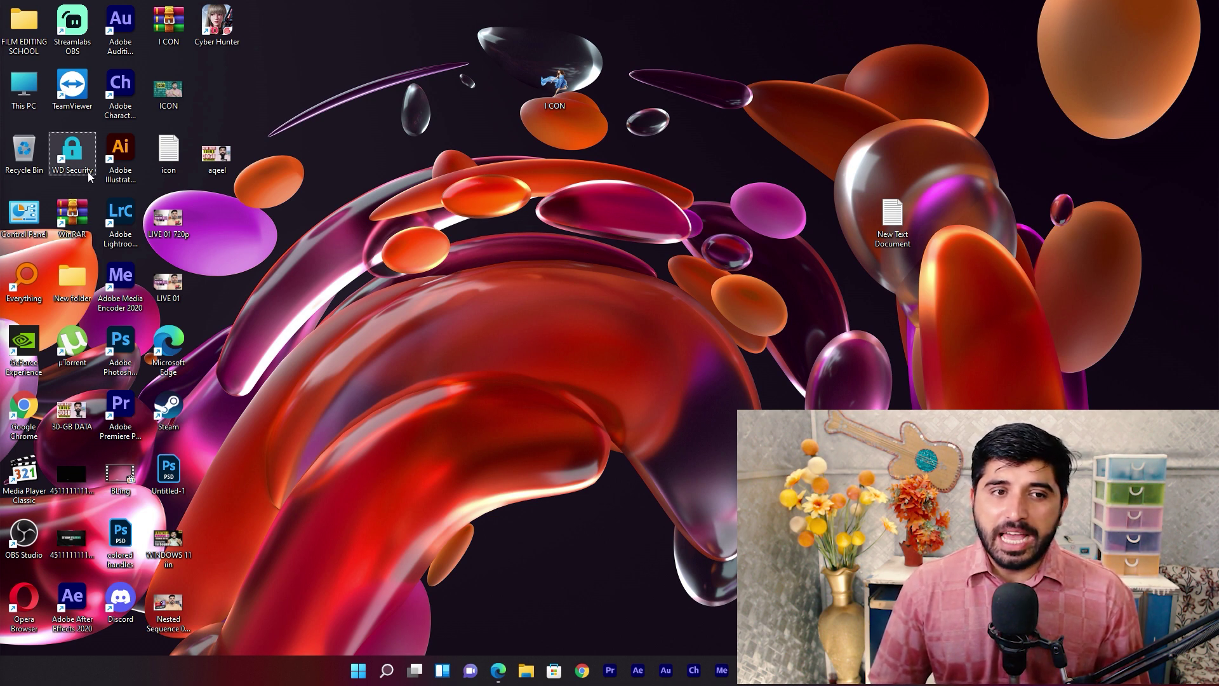
Step: Open the WD Security shortcut's properties, move the window to mid-screen and start browsing for a new shortcut icon
right_click(80, 157)
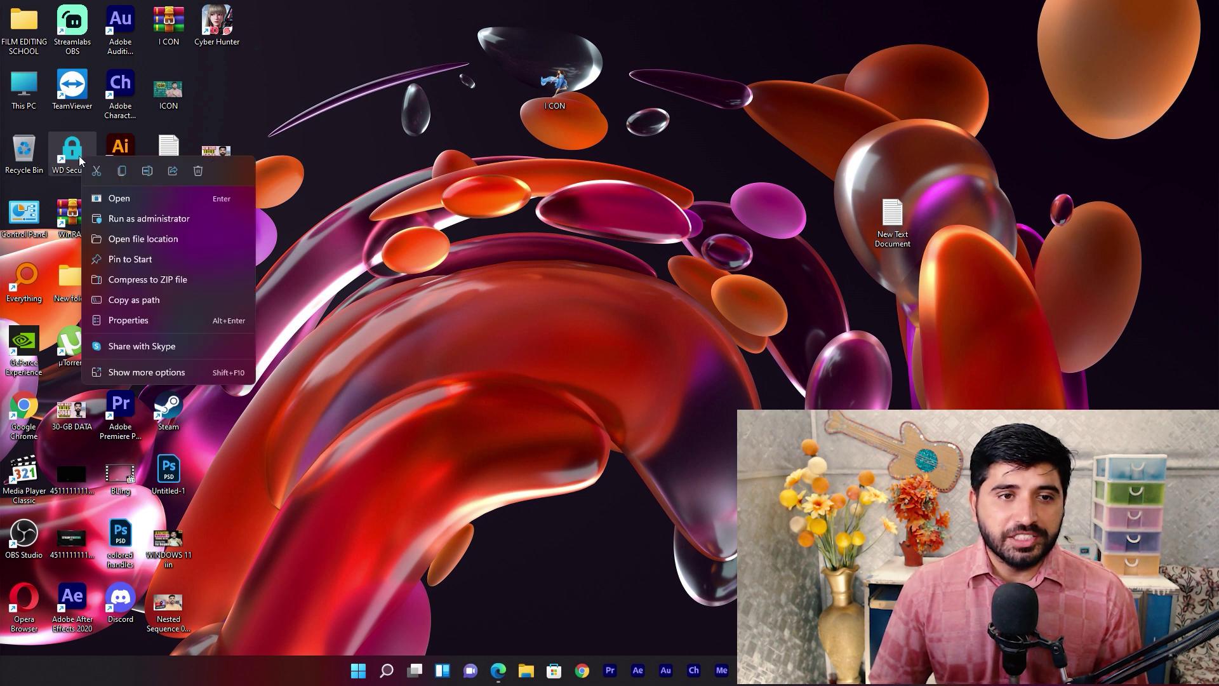
click(139, 318)
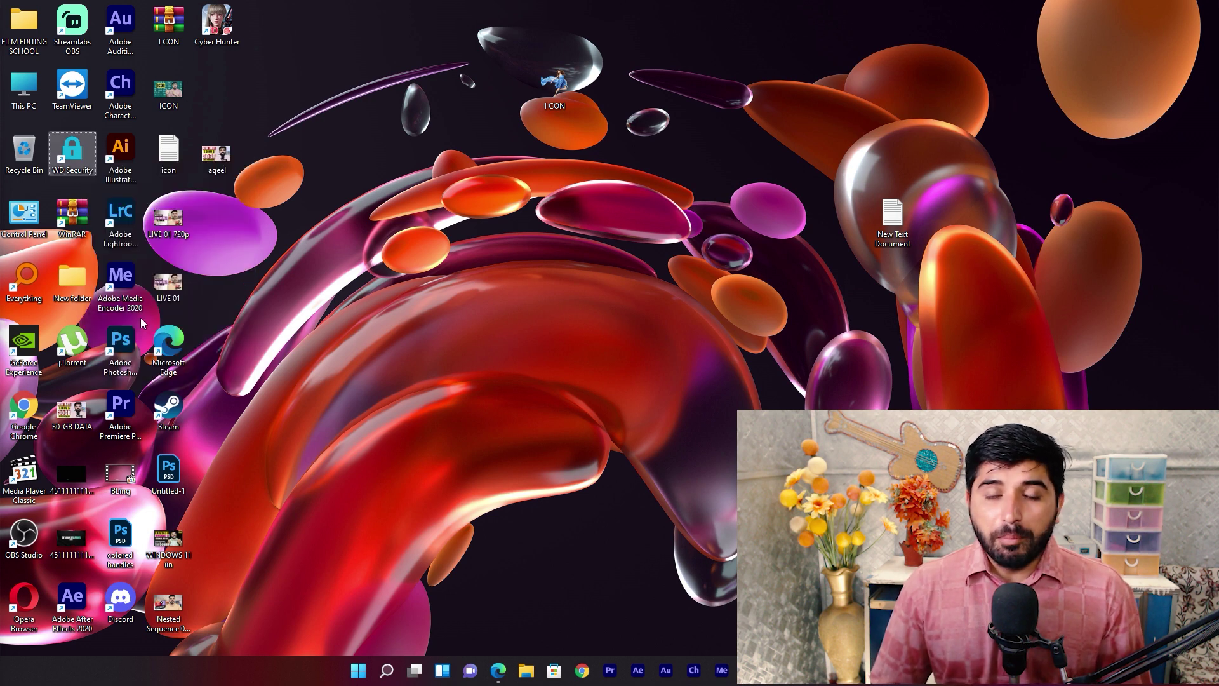
drag(209, 168, 643, 195)
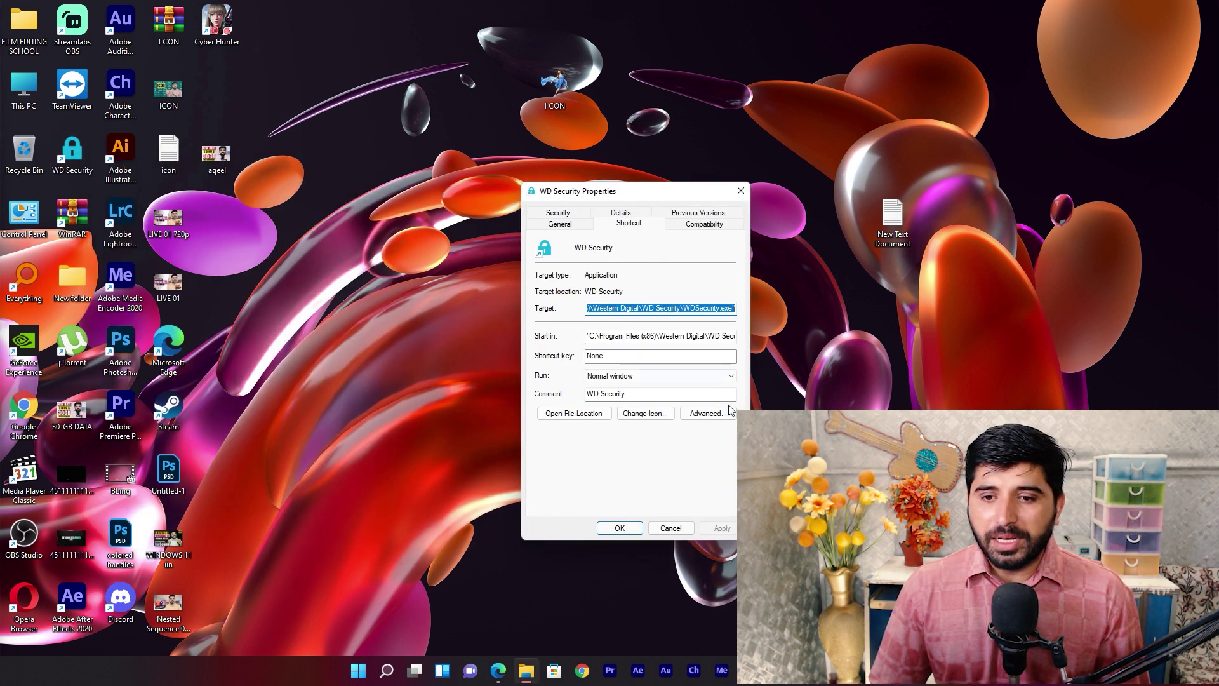
click(660, 419)
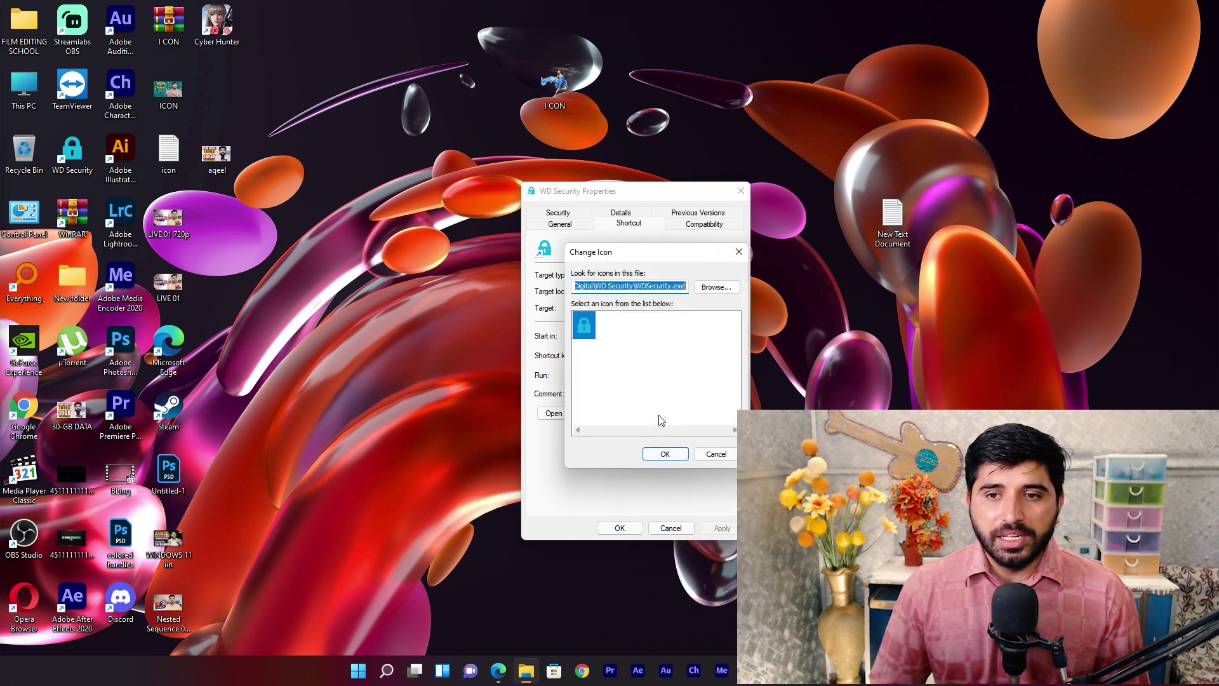
click(716, 287)
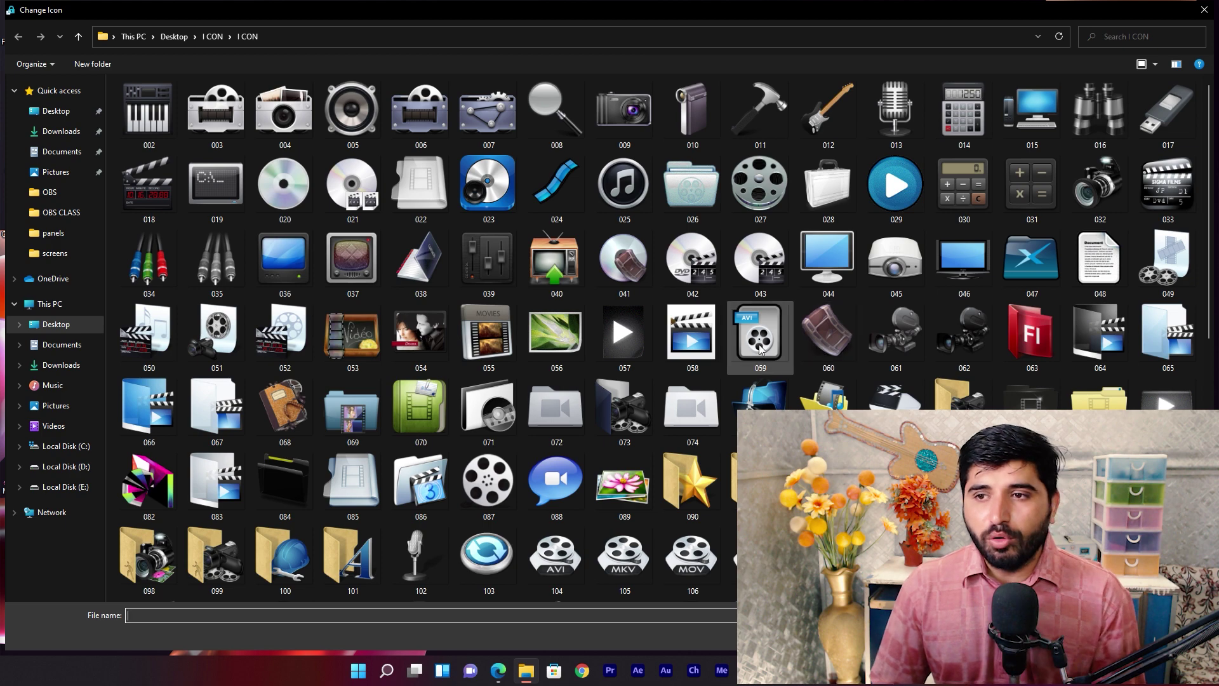
Step: Set the grey gear file from the nested I CON folder as the WD Security shortcut's icon, granting administrator permission, and refresh the desktop
scroll(763, 353, down, 5)
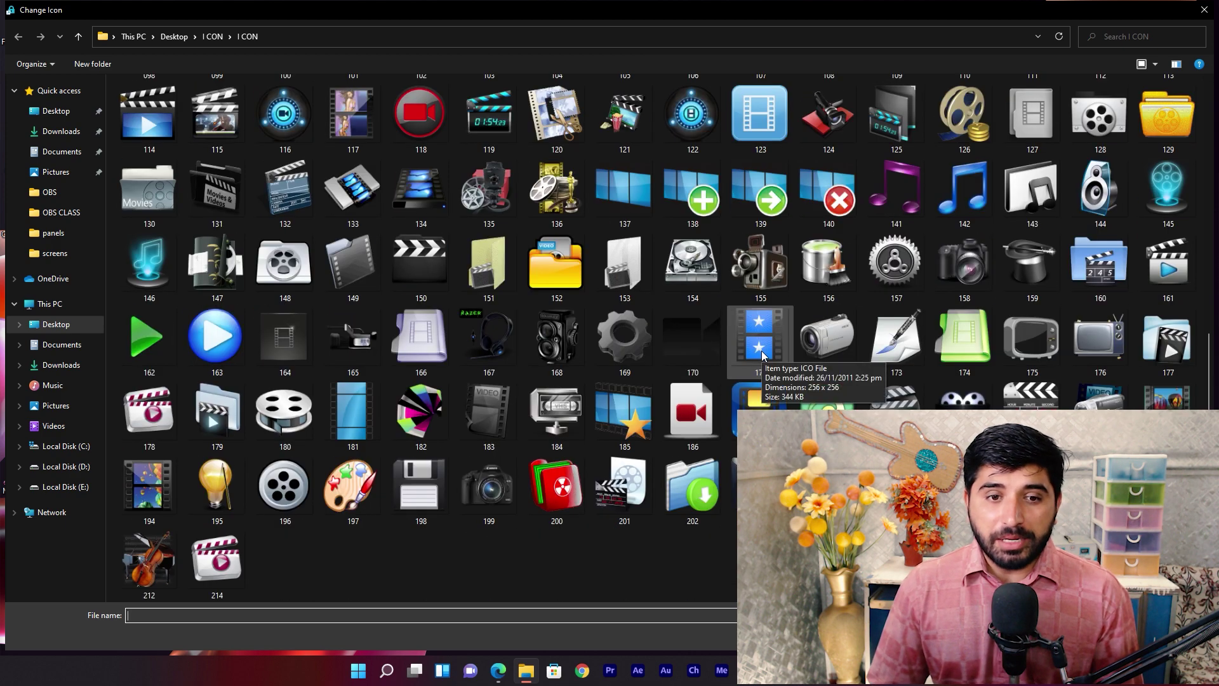
double_click(616, 338)
click(660, 453)
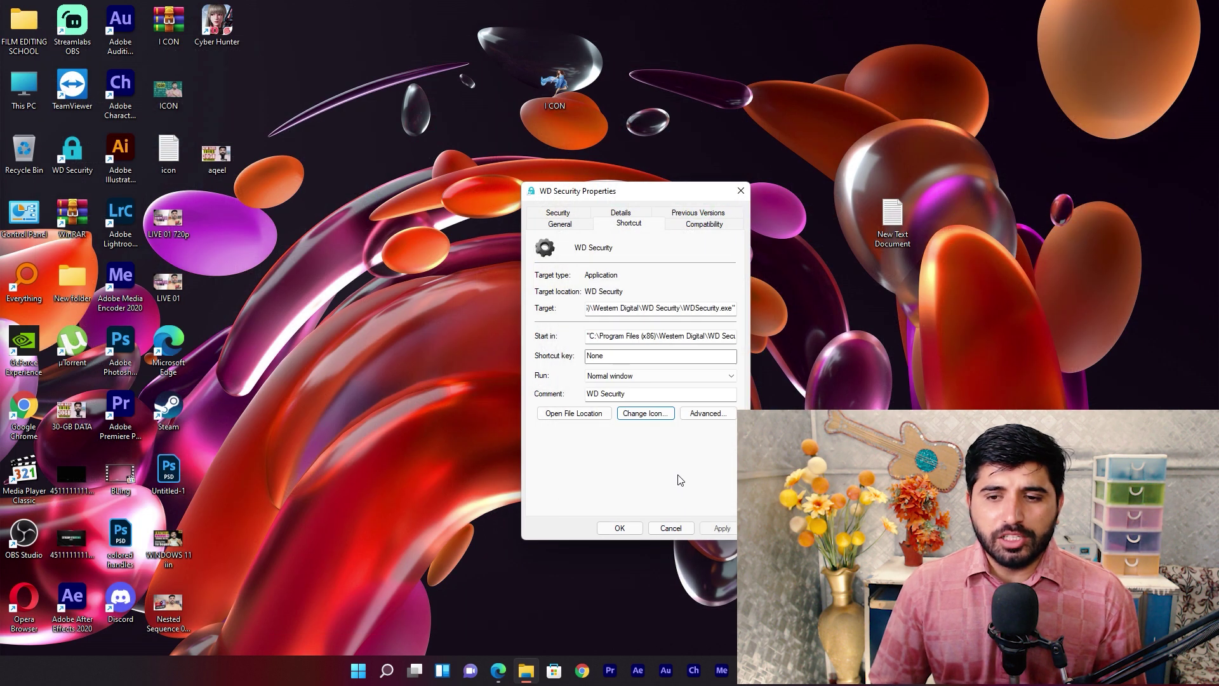
click(626, 530)
click(652, 394)
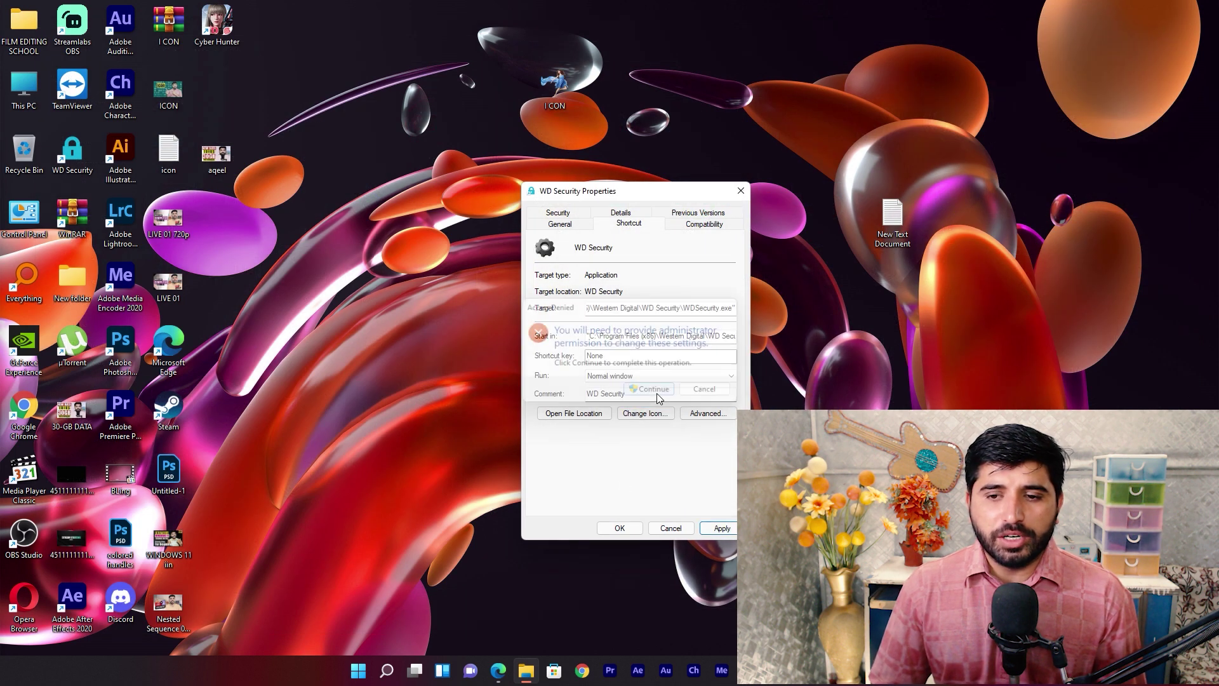
click(620, 528)
right_click(366, 250)
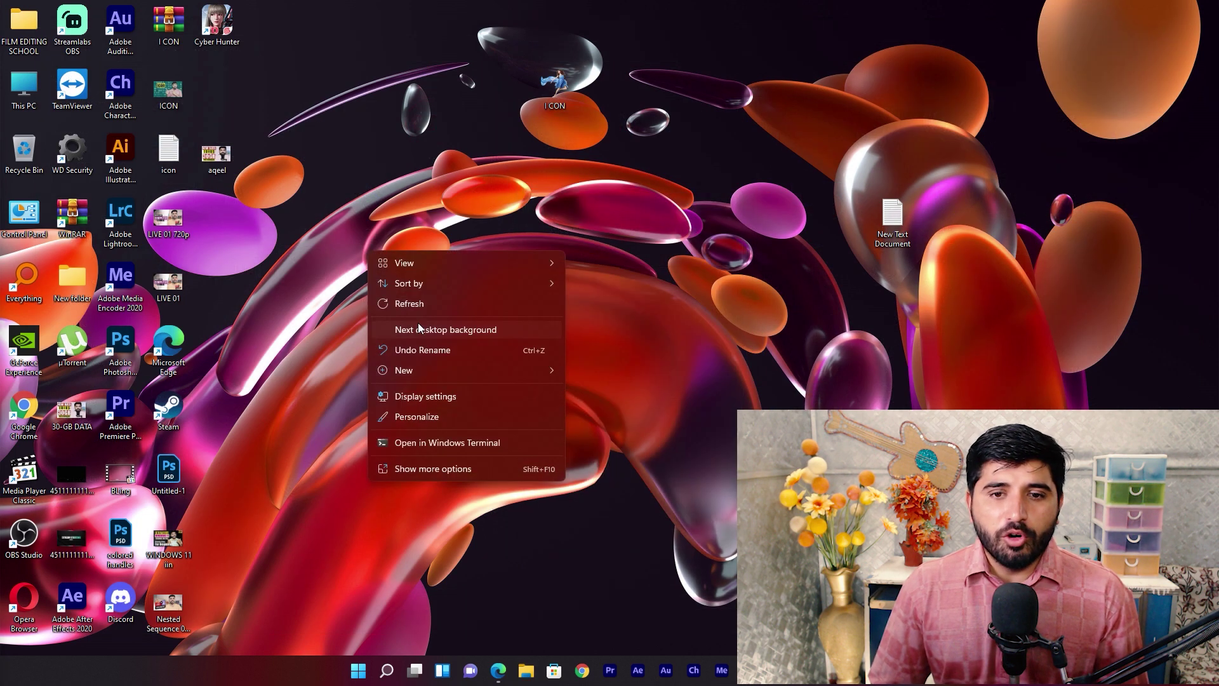
click(422, 304)
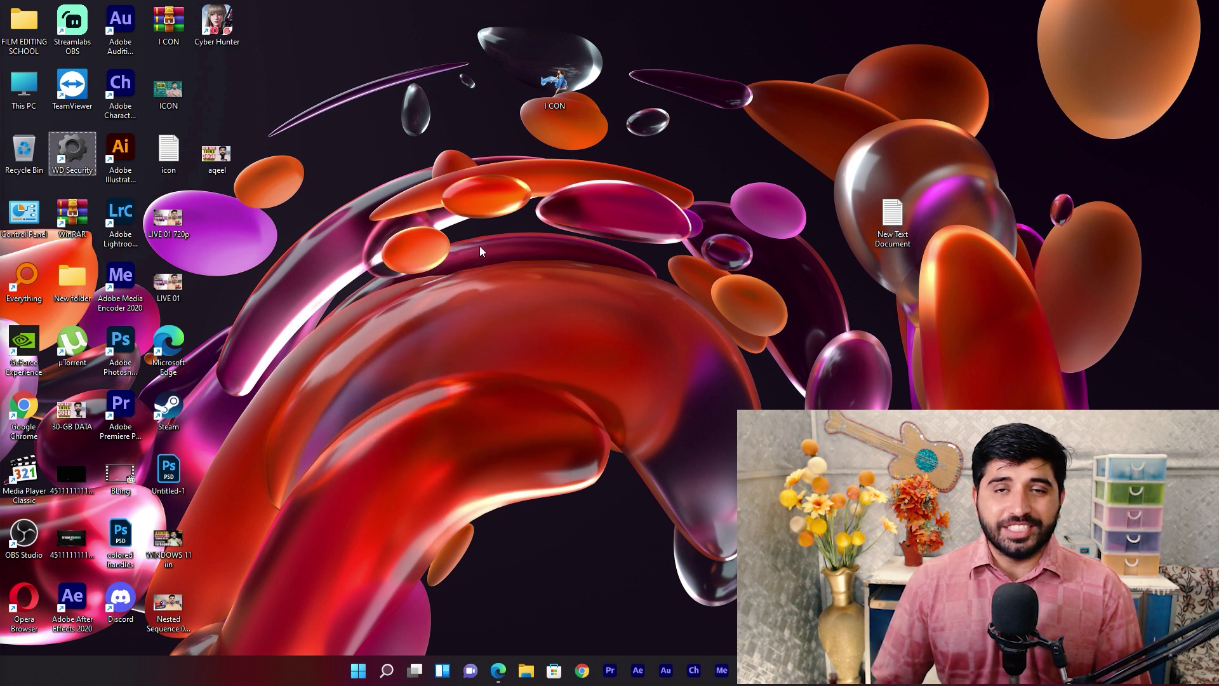